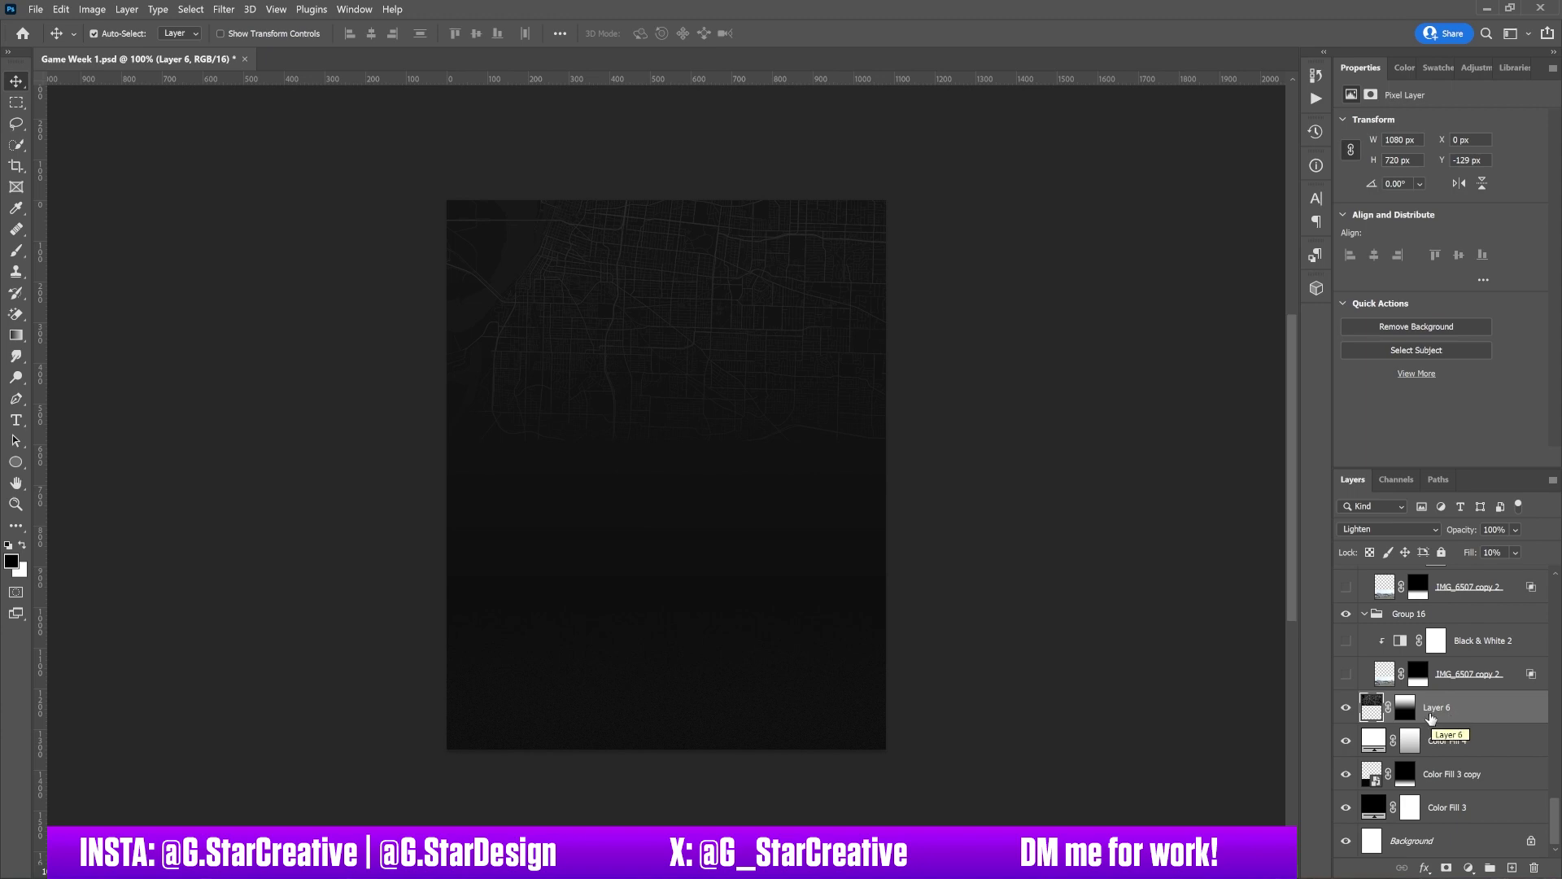
# Show the IMG_6507 copy 2 stadium photo and its Black & White 2 adjustment in Group 16.
pyautogui.click(1347, 673)
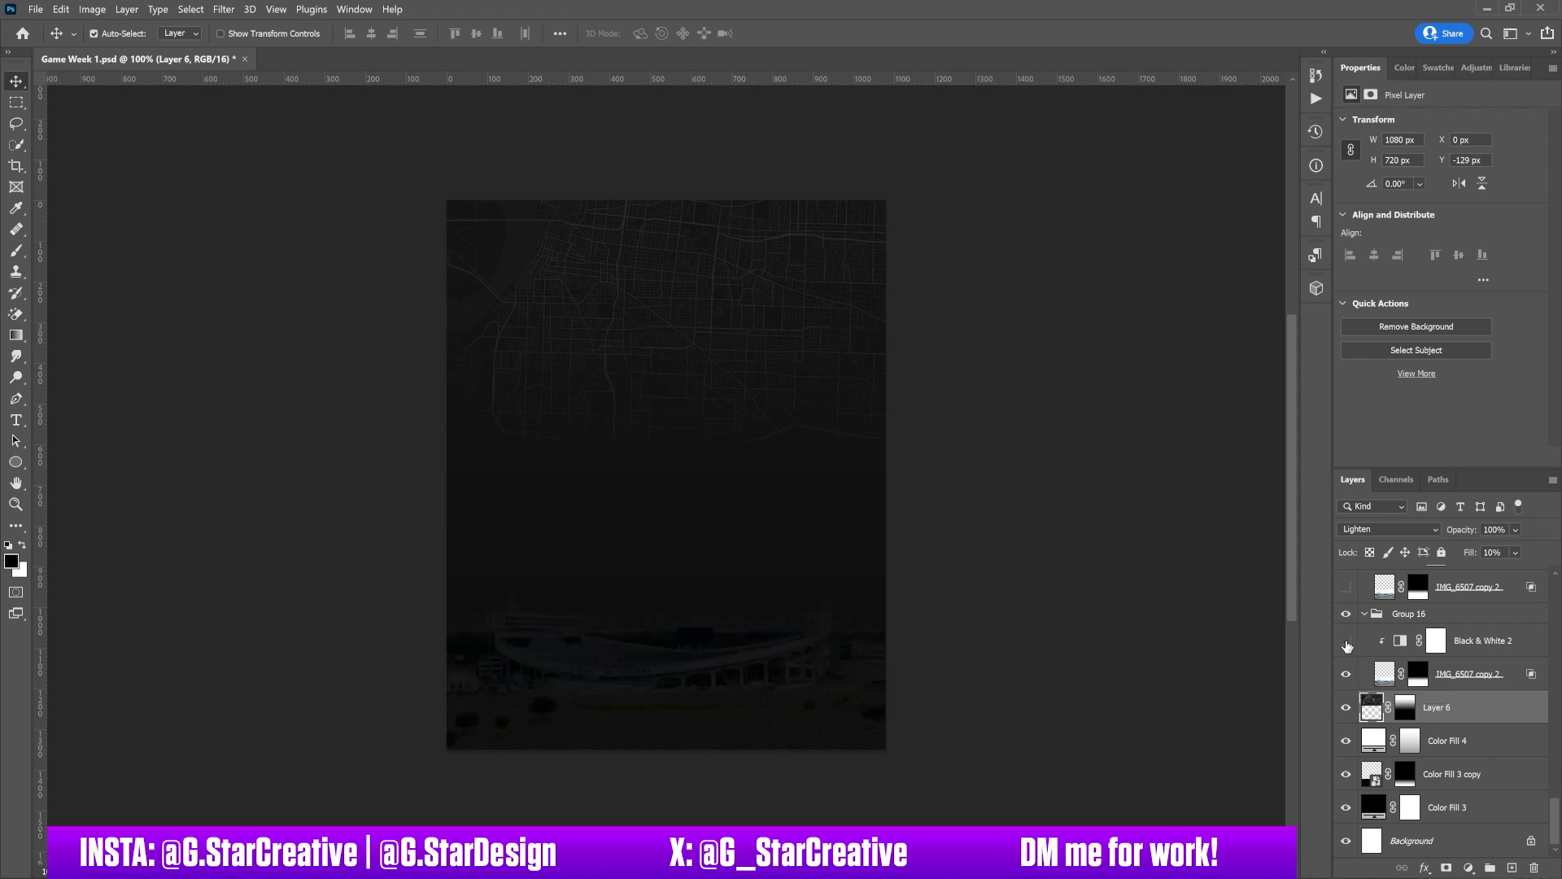
pyautogui.click(1347, 646)
pyautogui.click(1476, 647)
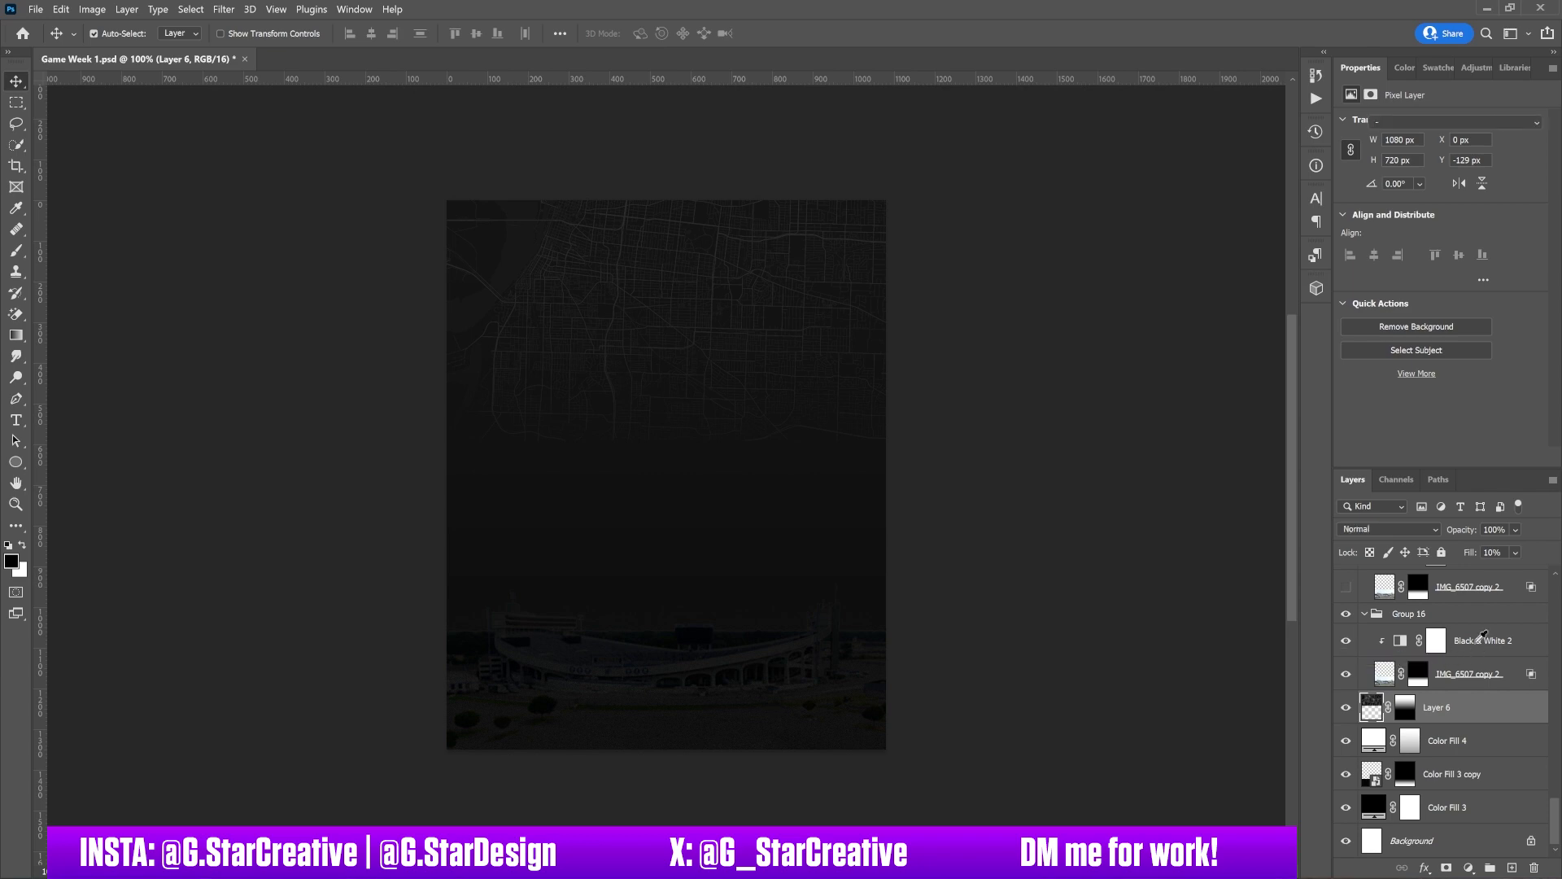
# Try shifting the This Layer highlight range under Blend If for Group 16's stadium photo, and undo it.
pyautogui.click(1446, 682)
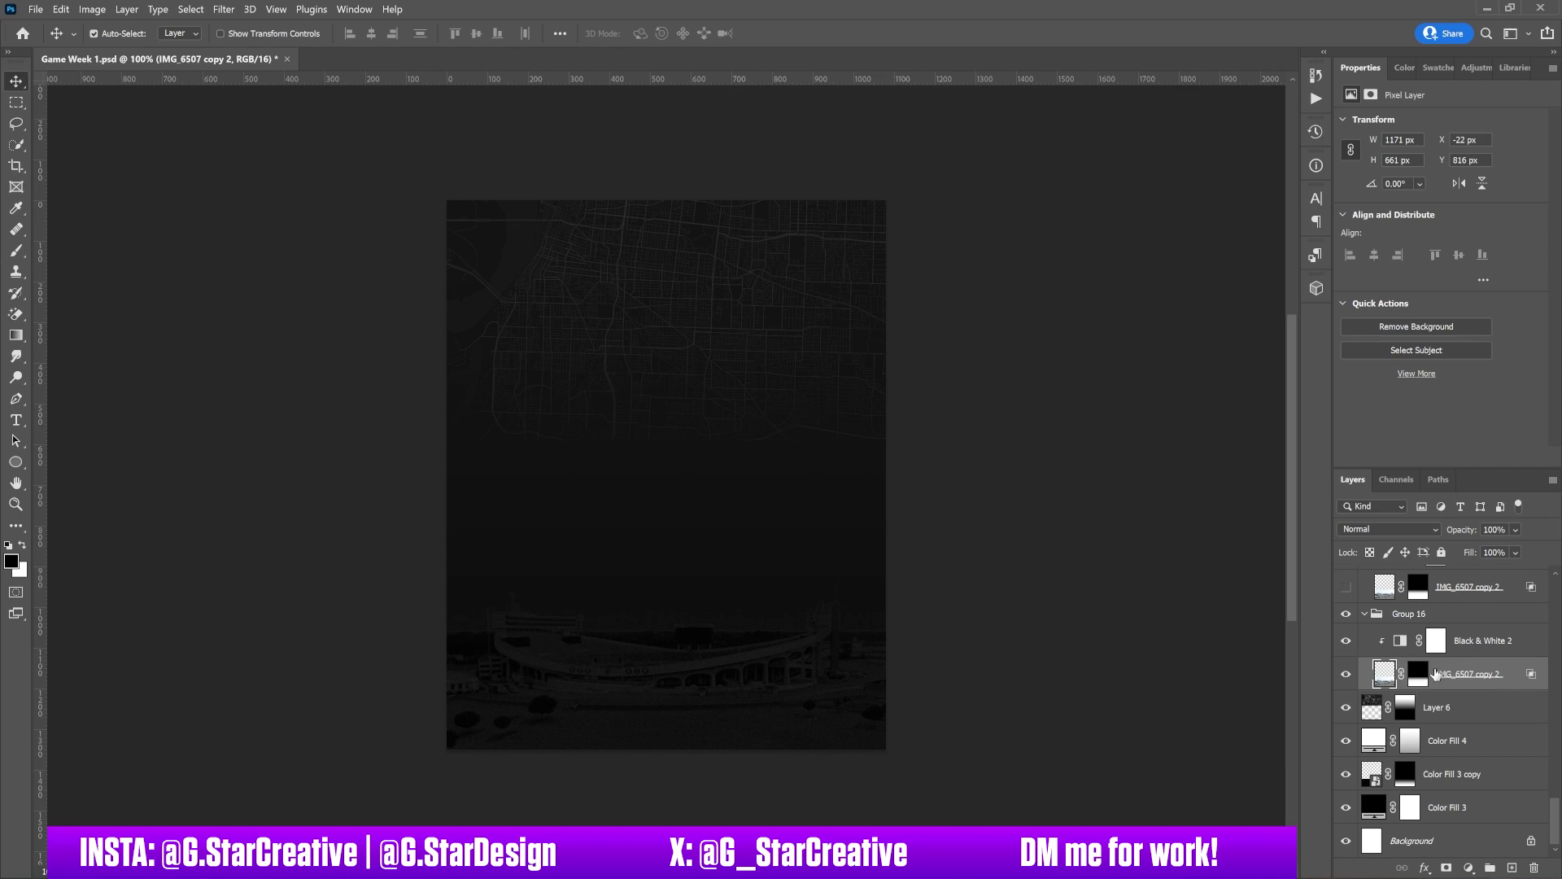
pyautogui.doubleClick(1437, 674)
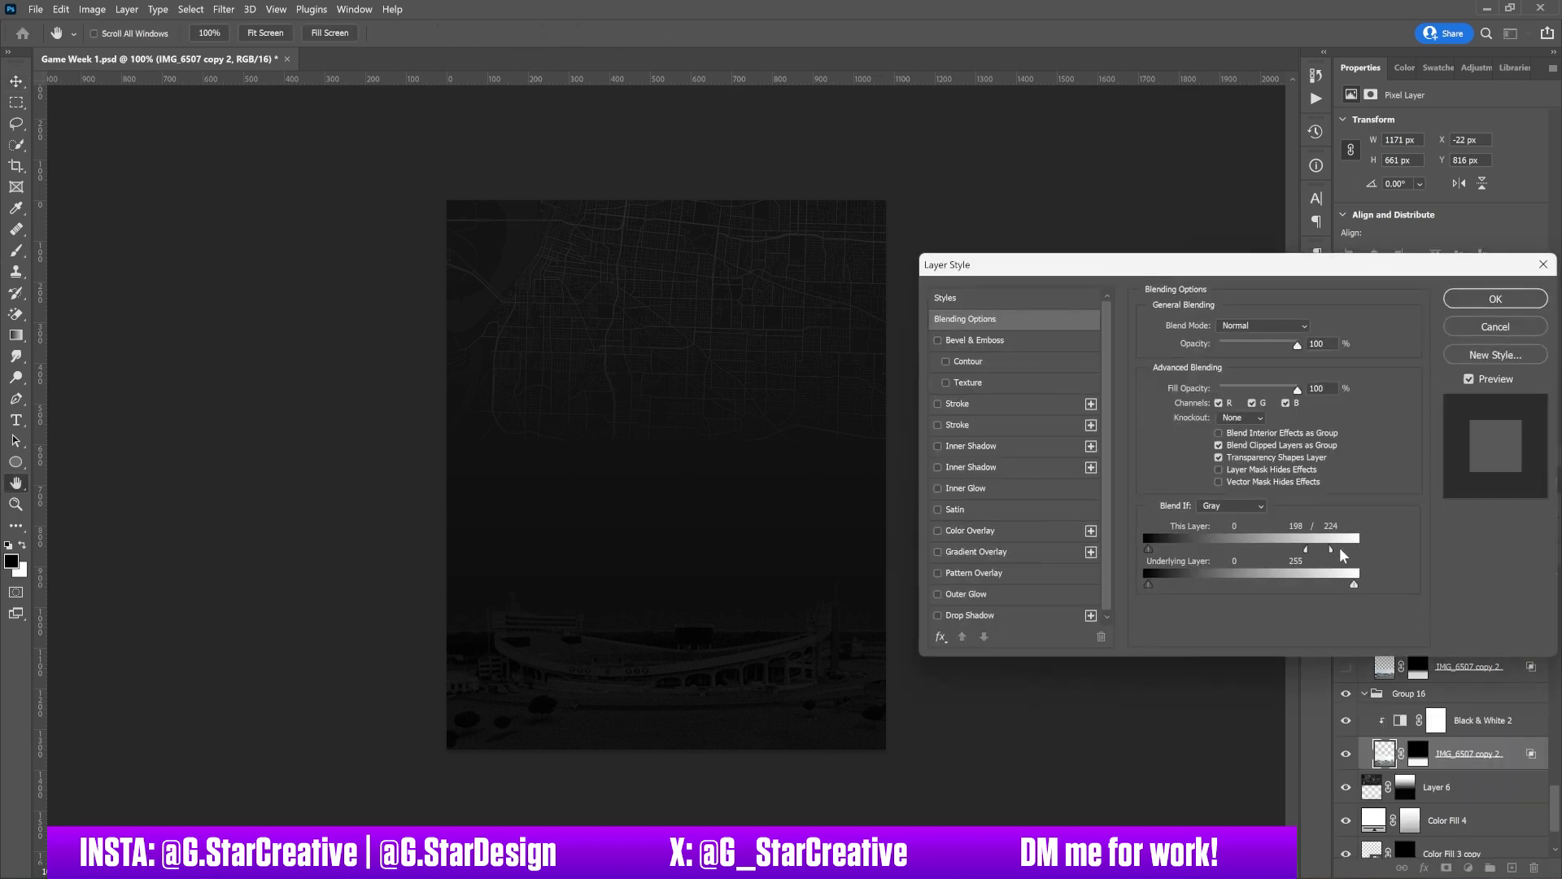
pyautogui.moveTo(1331, 554)
pyautogui.mouseDown()
pyautogui.moveTo(1291, 551)
pyautogui.moveTo(1375, 564)
pyautogui.moveTo(1341, 561)
pyautogui.mouseUp()
pyautogui.moveTo(1341, 563); pyautogui.dragTo(1294, 565)
pyautogui.press('Return')
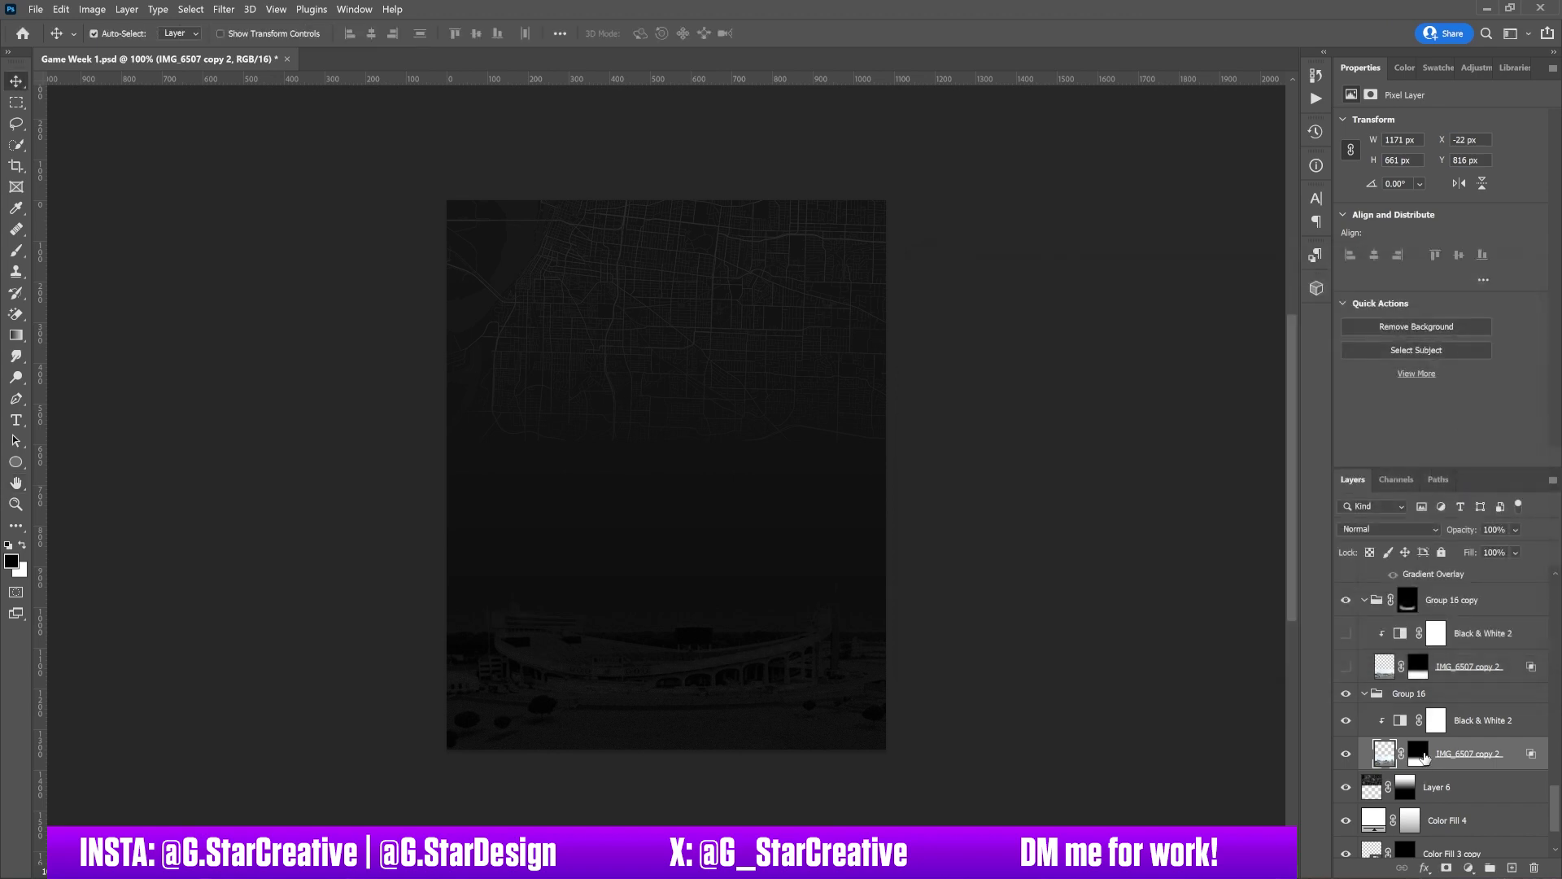
pyautogui.hotkey('ctrl', 'z')
pyautogui.hotkey('ctrl', 'z')
# Show the IMG_6507 copy 2 stadium photo and its Black & White 2 adjustment in Group 16 copy.
pyautogui.click(1462, 667)
pyautogui.scroll(3, 1463, 669)
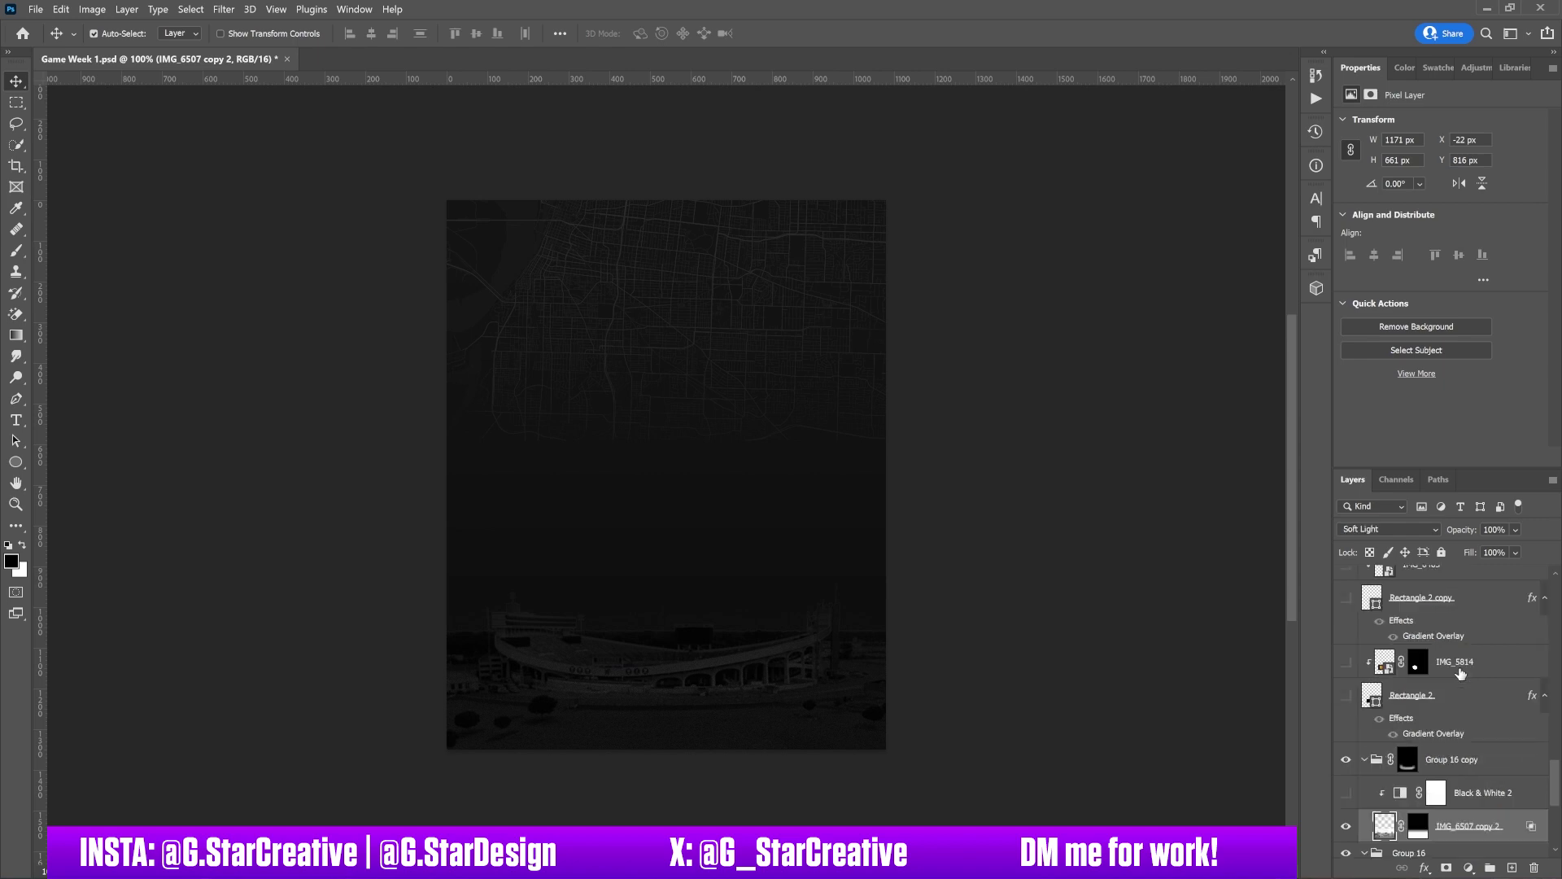
pyautogui.click(1347, 793)
pyautogui.click(1463, 798)
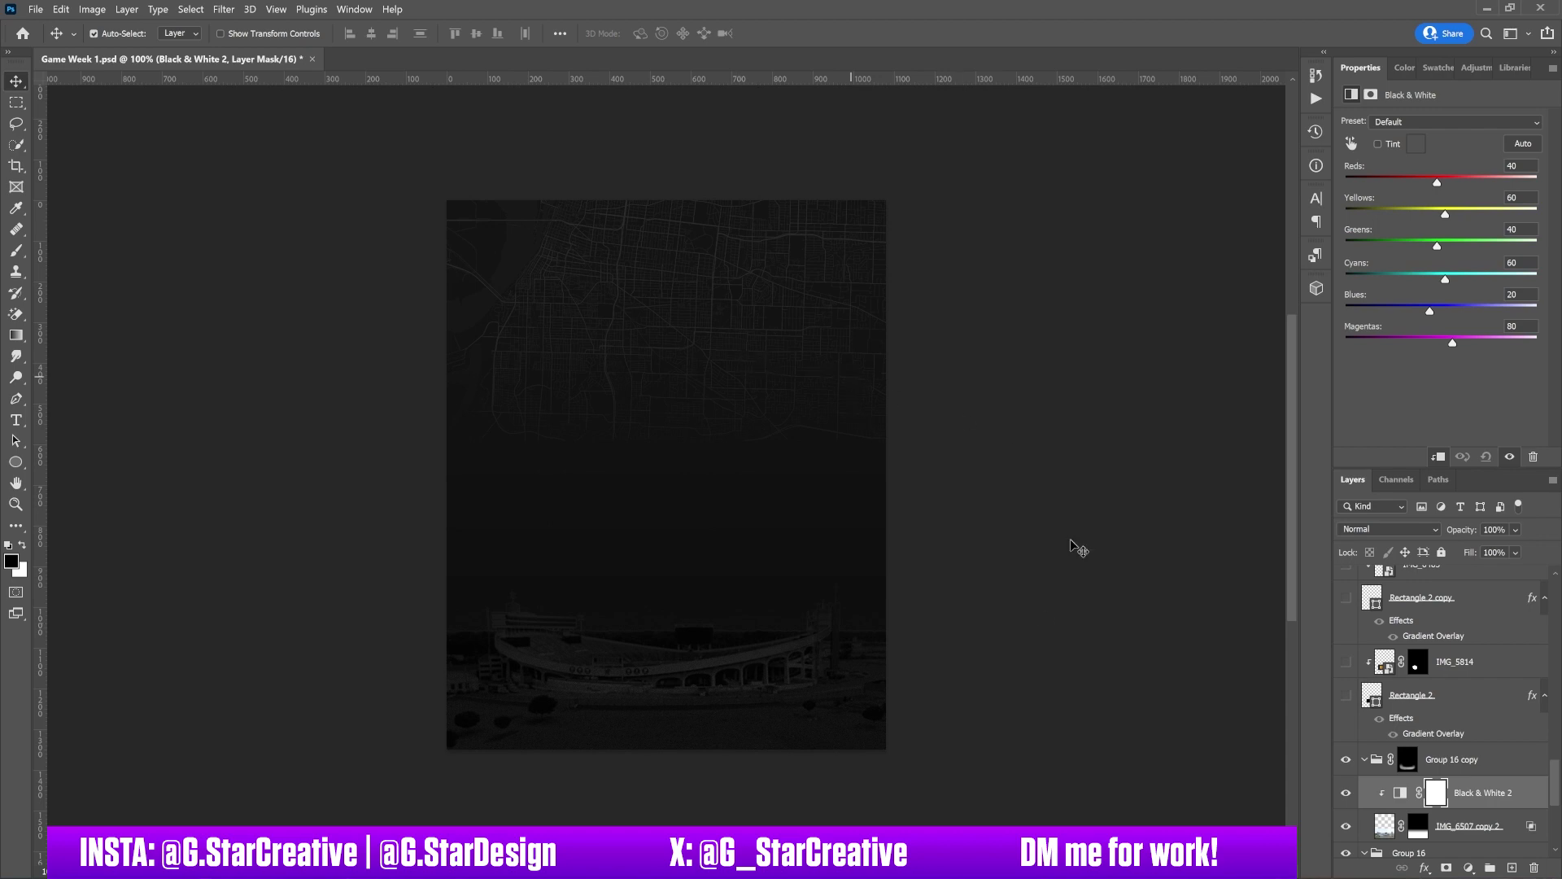
# Show Rectangle 2 and Rectangle 2 copy with their clipped logos IMG_5814 and IMG_6485, plus the vs text.
pyautogui.click(1346, 696)
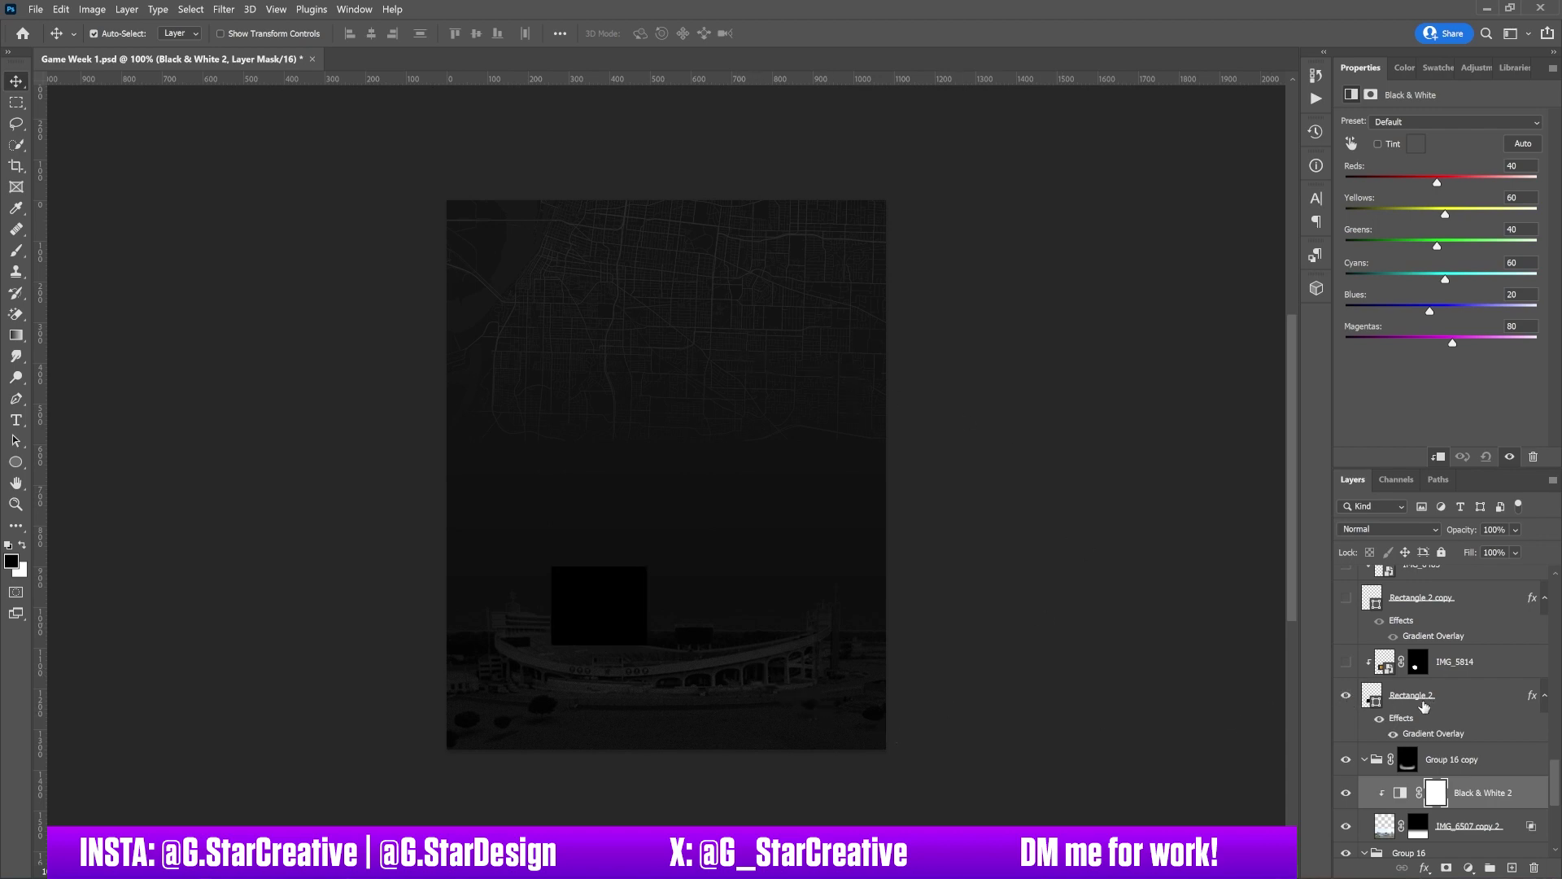
pyautogui.scroll(2, 1422, 705)
pyautogui.scroll(-2, 1420, 706)
pyautogui.click(1347, 662)
pyautogui.click(1347, 598)
pyautogui.scroll(3, 1348, 618)
pyautogui.click(1347, 724)
pyautogui.click(1347, 691)
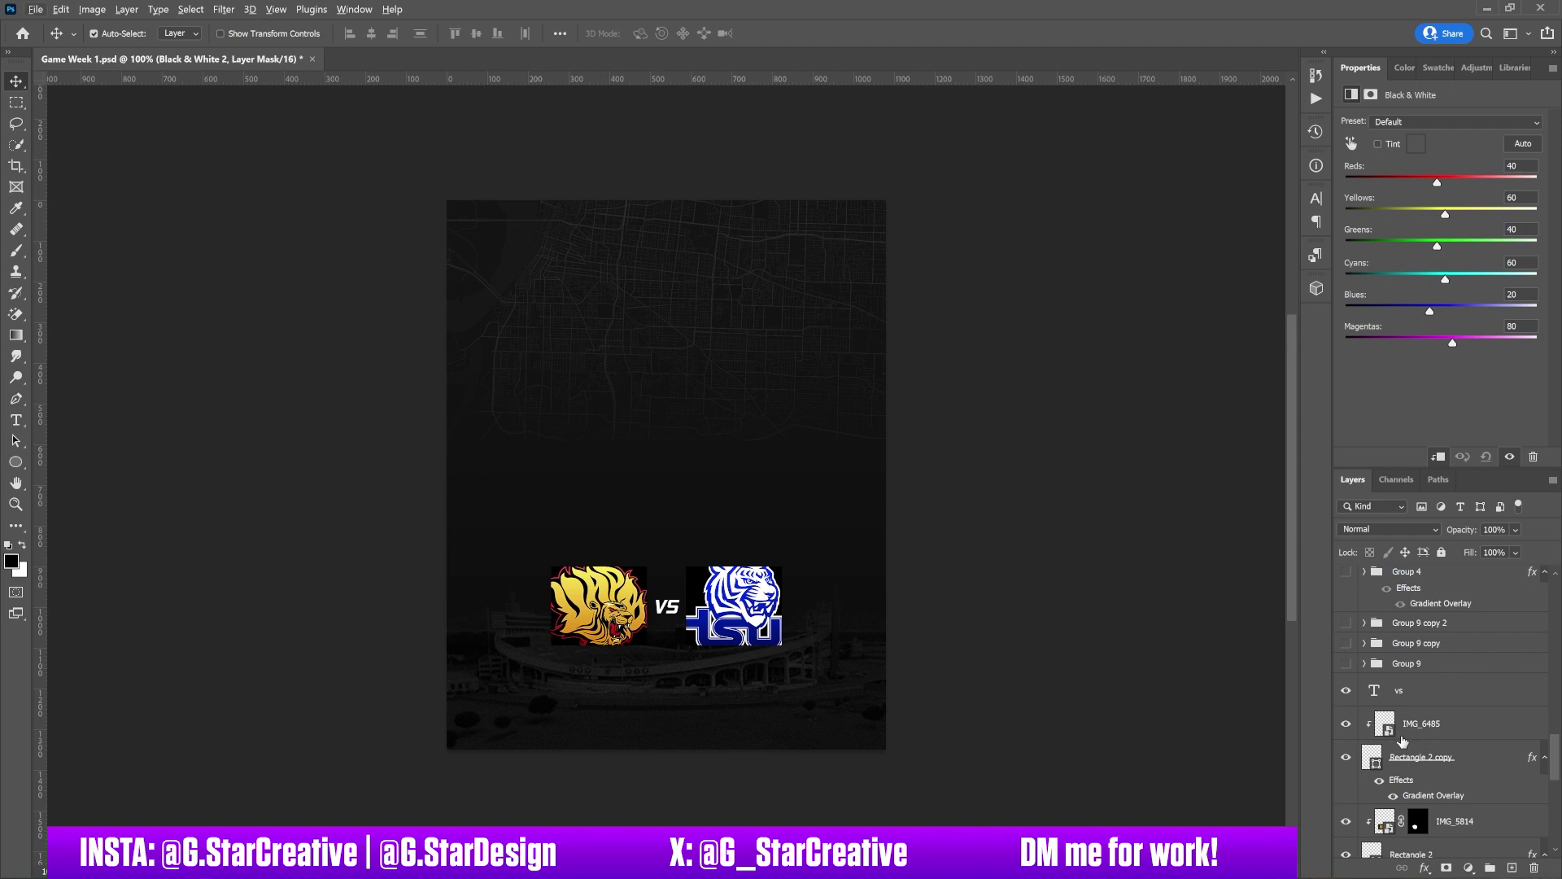
# Show the red triangle groups Group 9, Group 9 copy and Group 9 copy 2.
pyautogui.click(1347, 662)
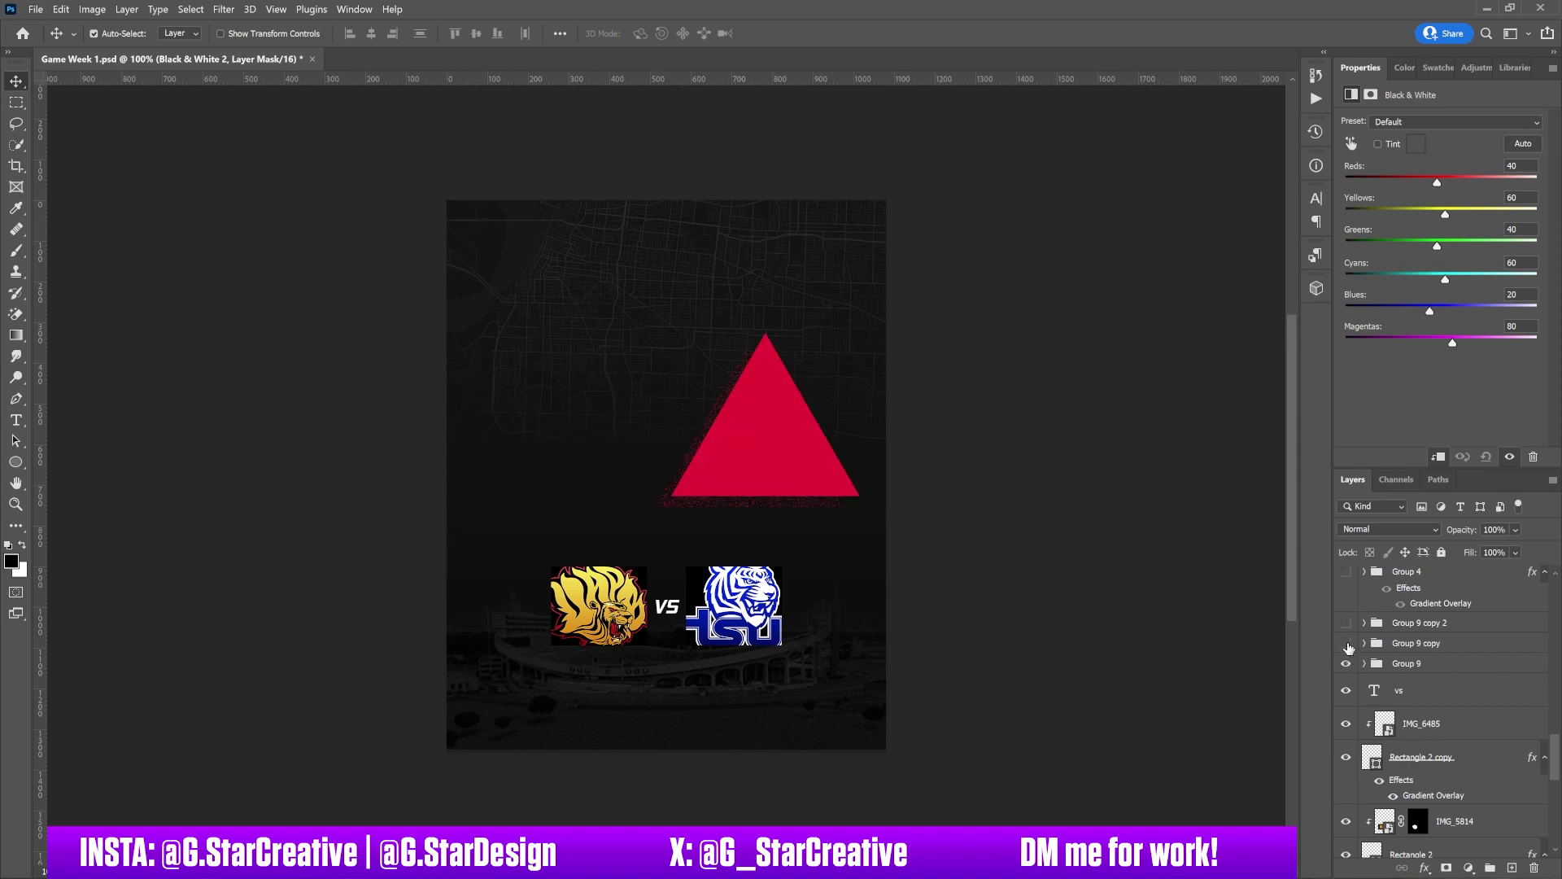
pyautogui.scroll(3, 1357, 716)
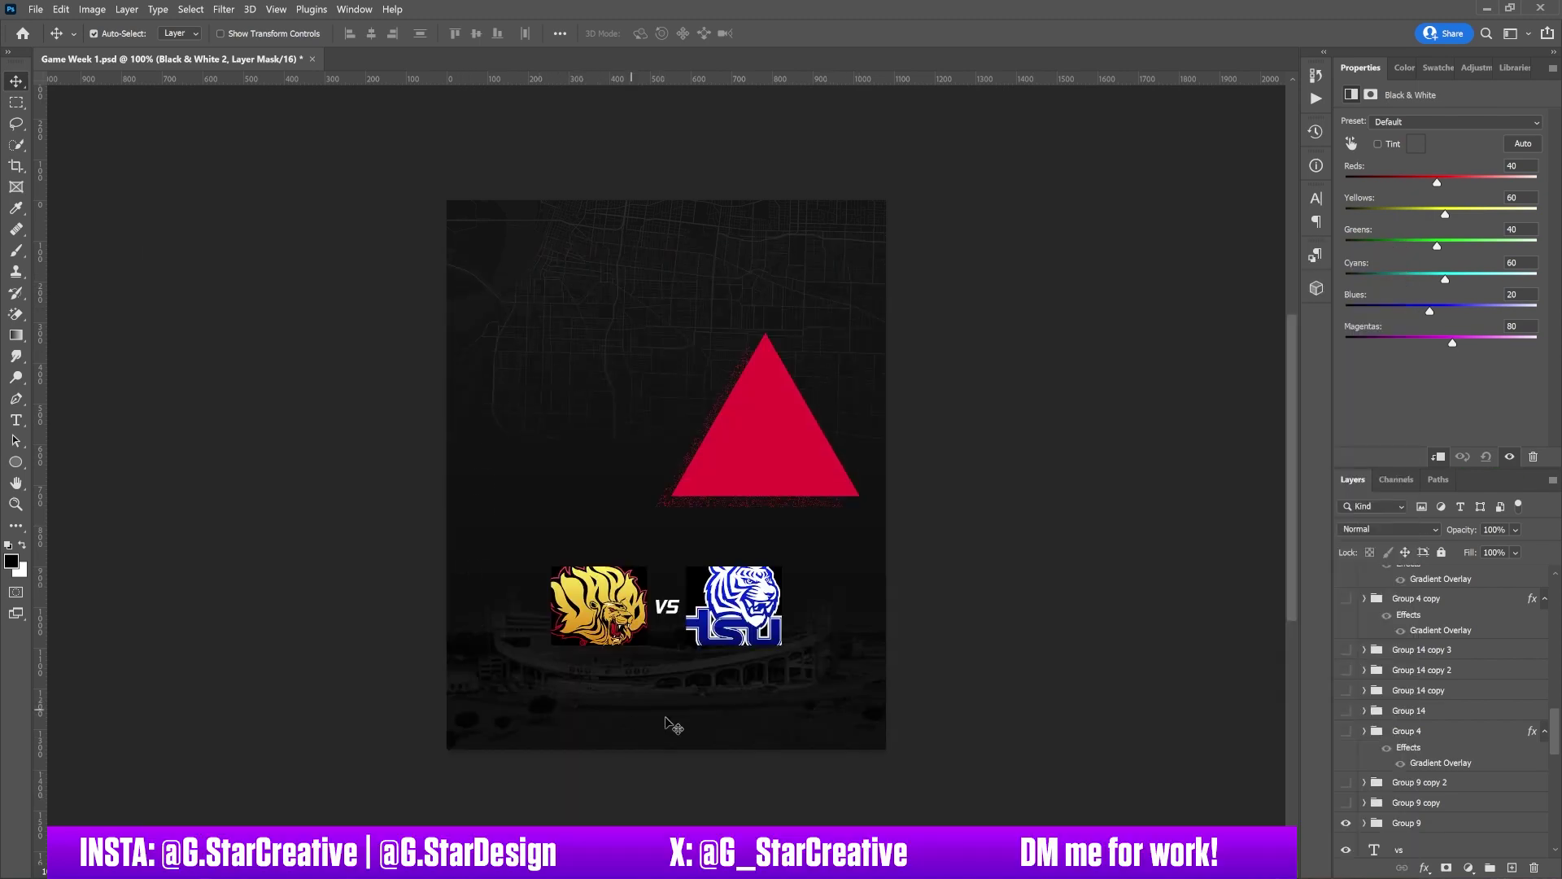
pyautogui.click(1346, 803)
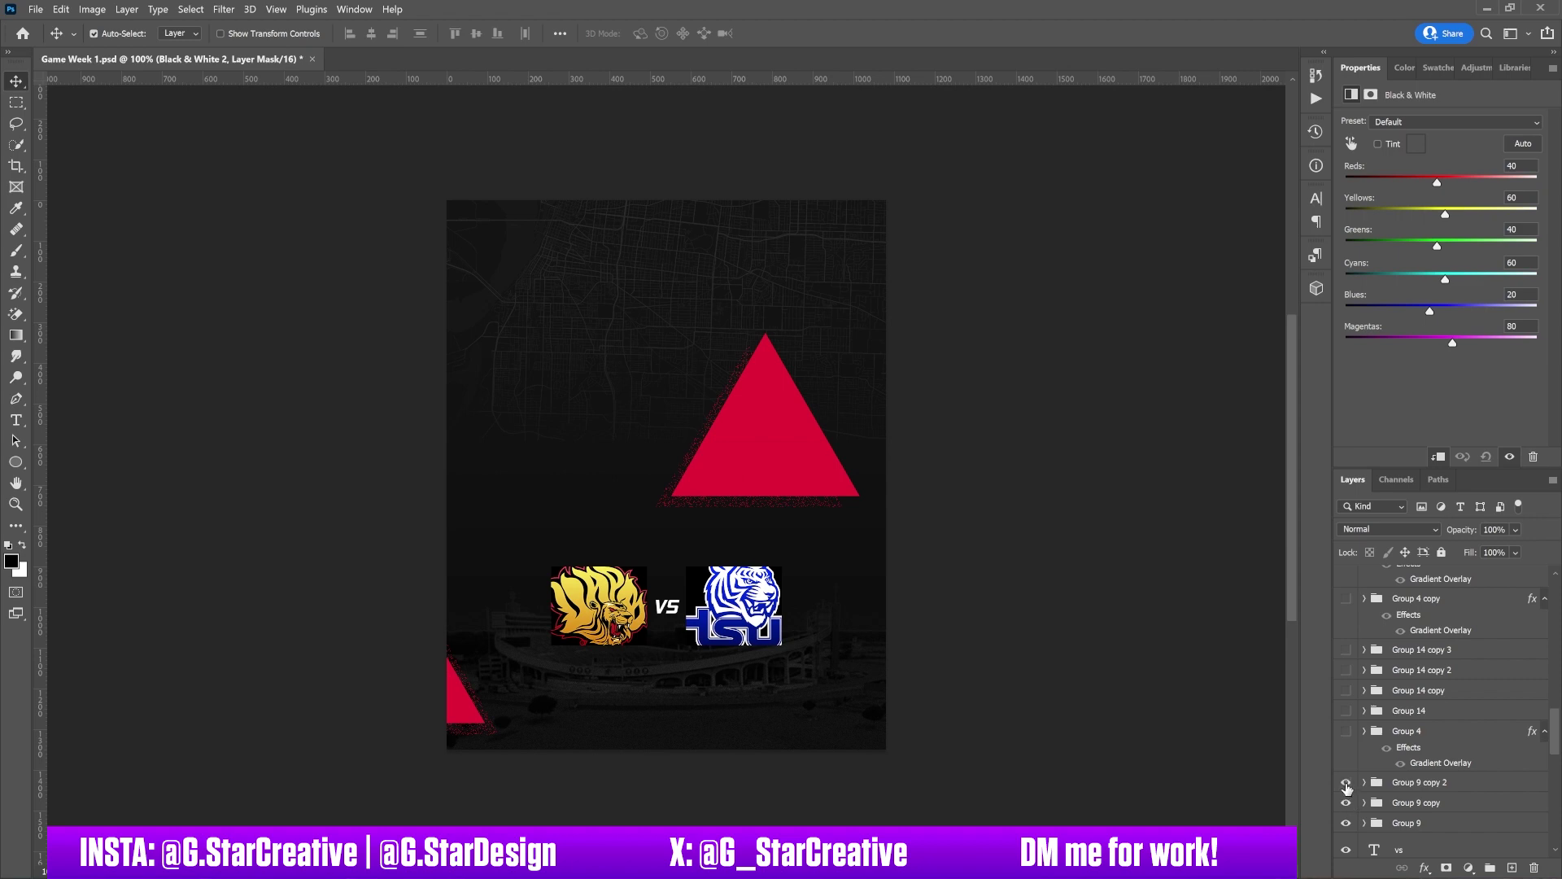
pyautogui.click(1346, 784)
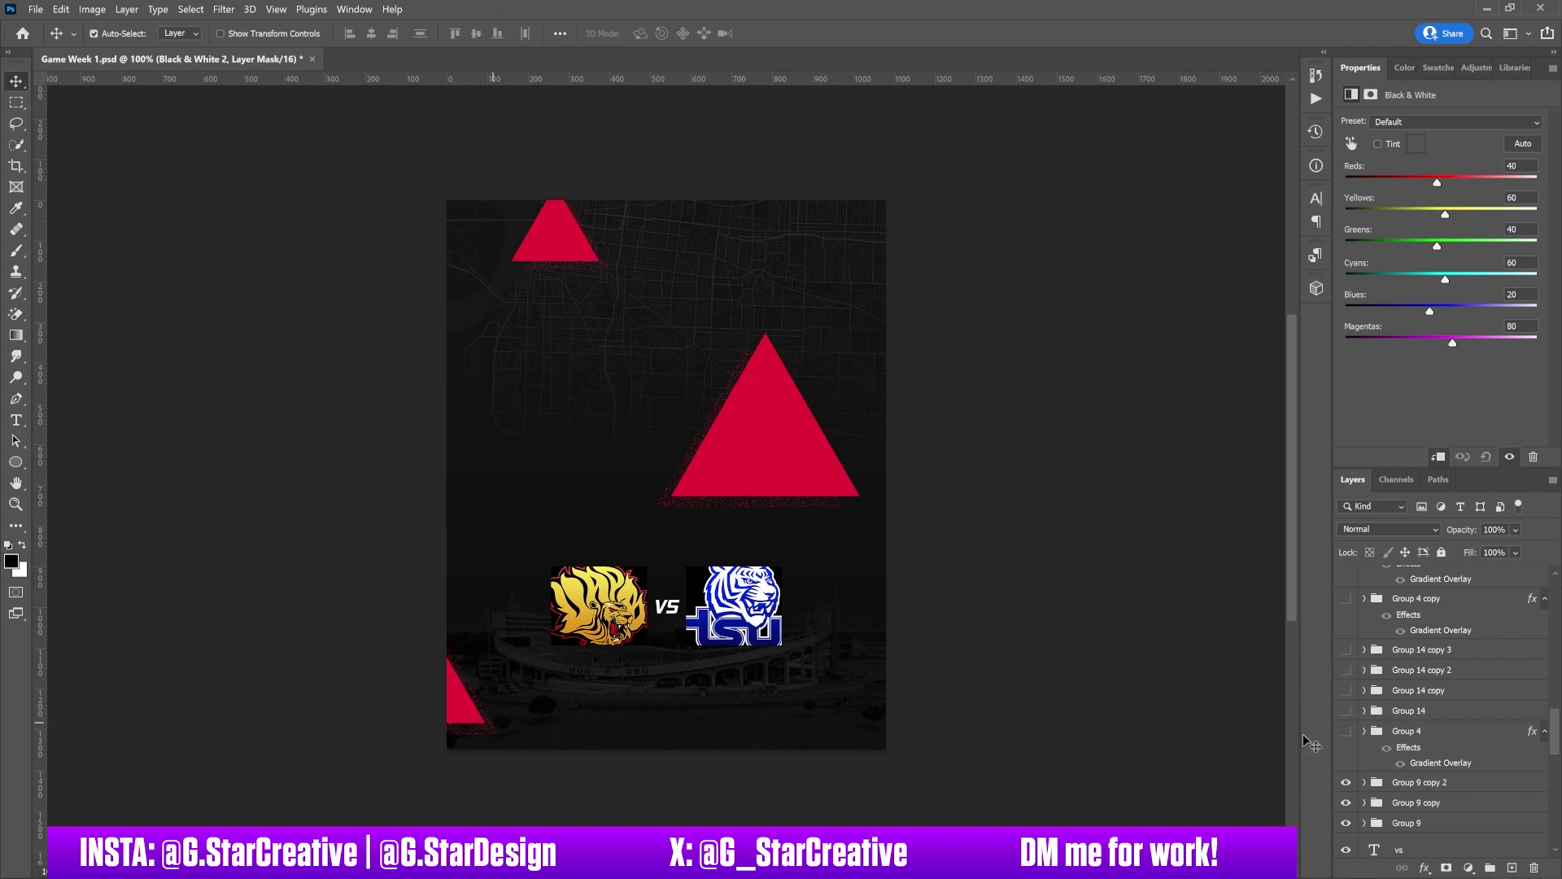
# Examine the two triangle layers in Group 9 copy 2, including the blend mode of the shadow copy.
pyautogui.scroll(-5, 1383, 773)
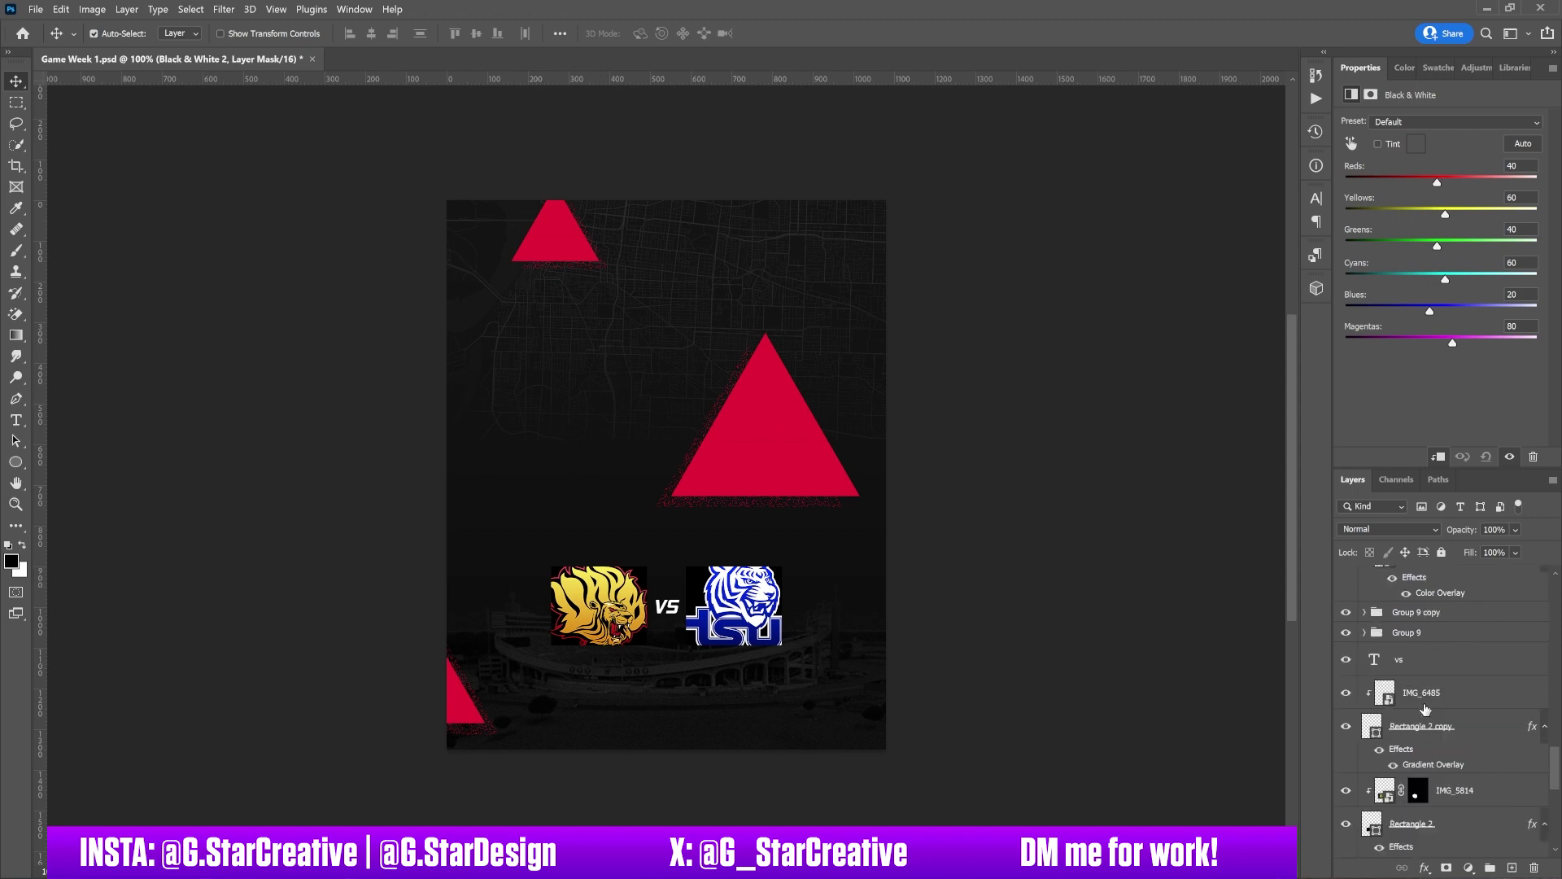
pyautogui.scroll(4, 1429, 698)
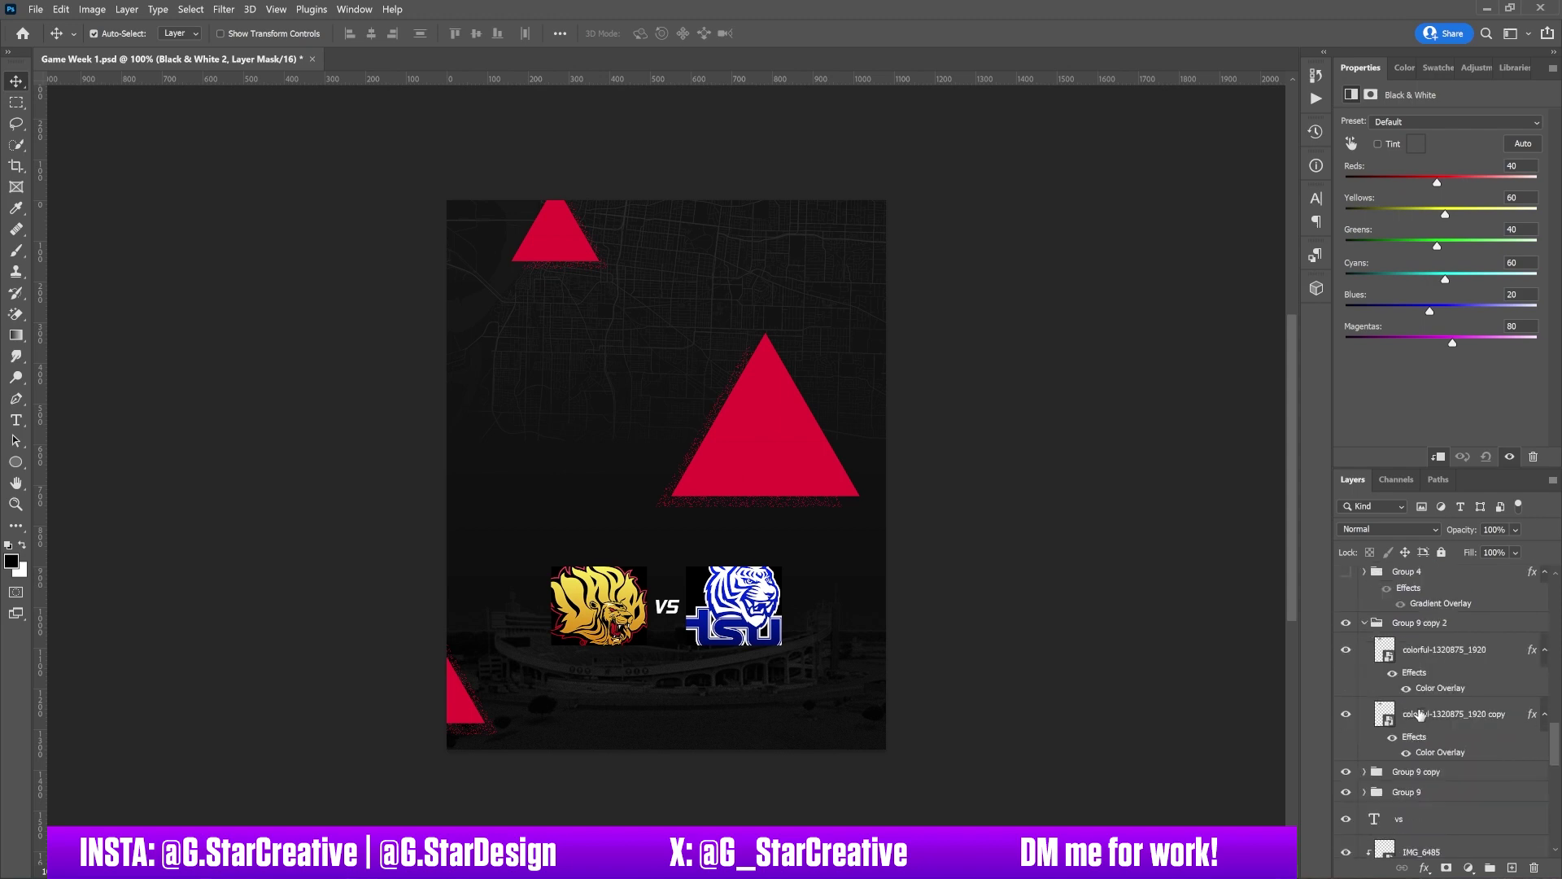
pyautogui.click(1423, 659)
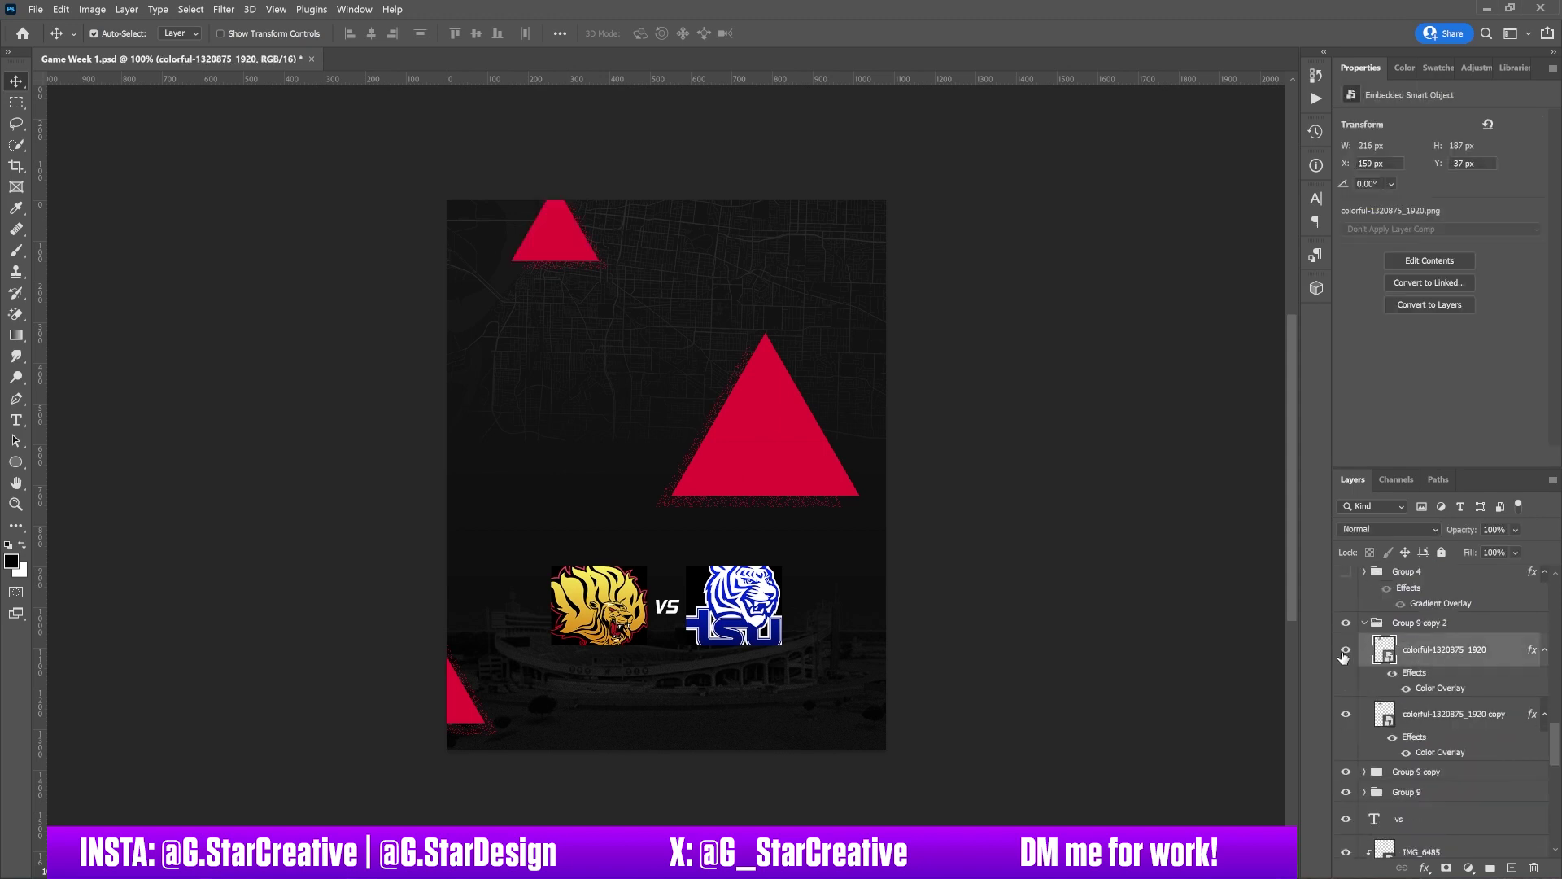
pyautogui.click(1401, 720)
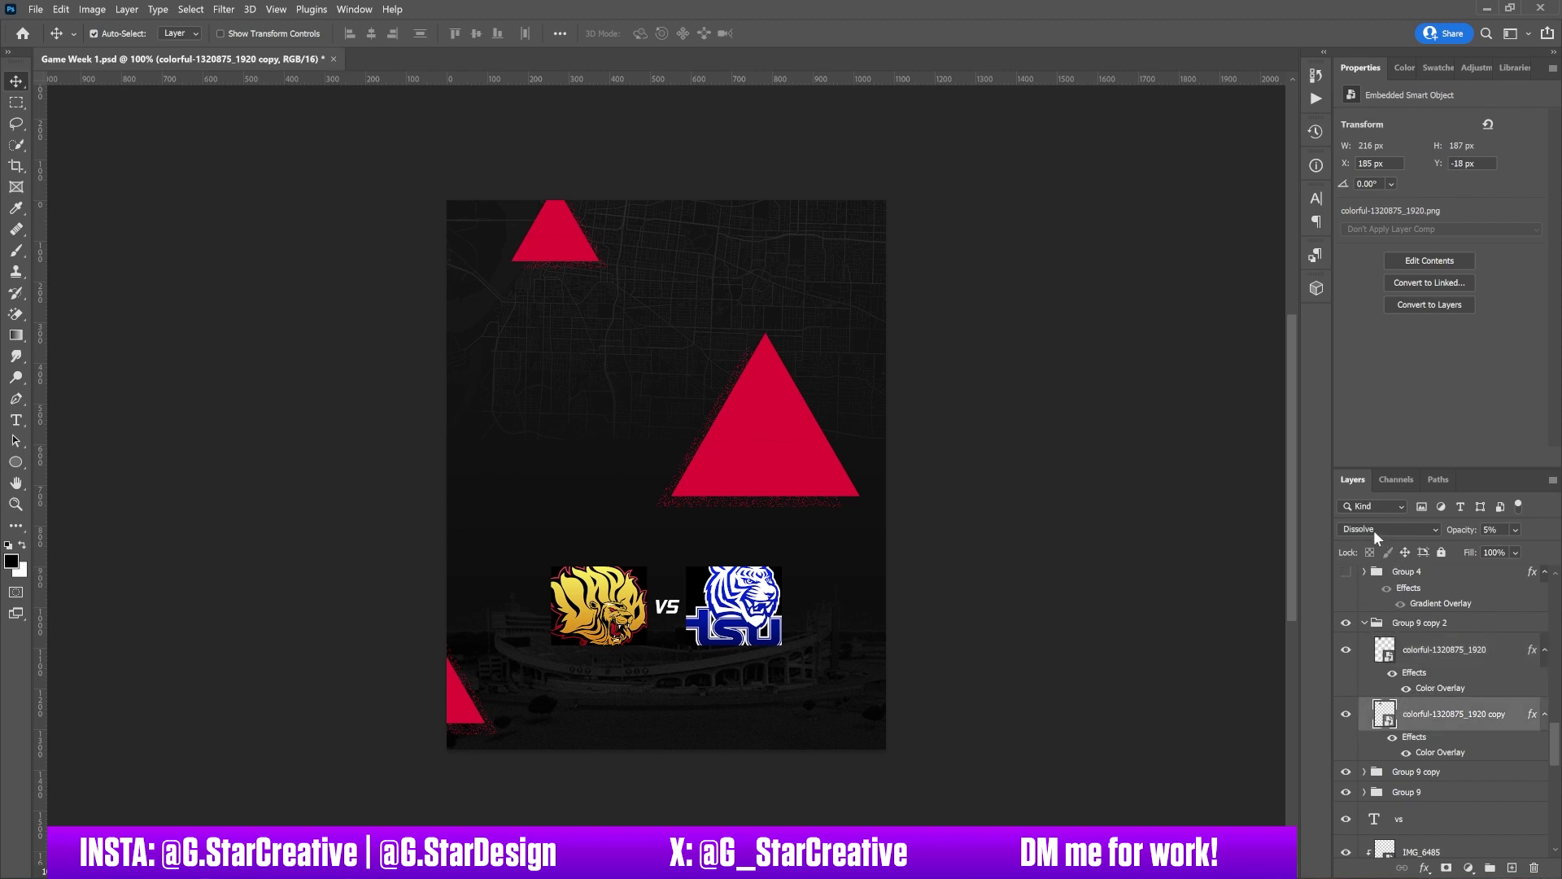
pyautogui.click(1432, 527)
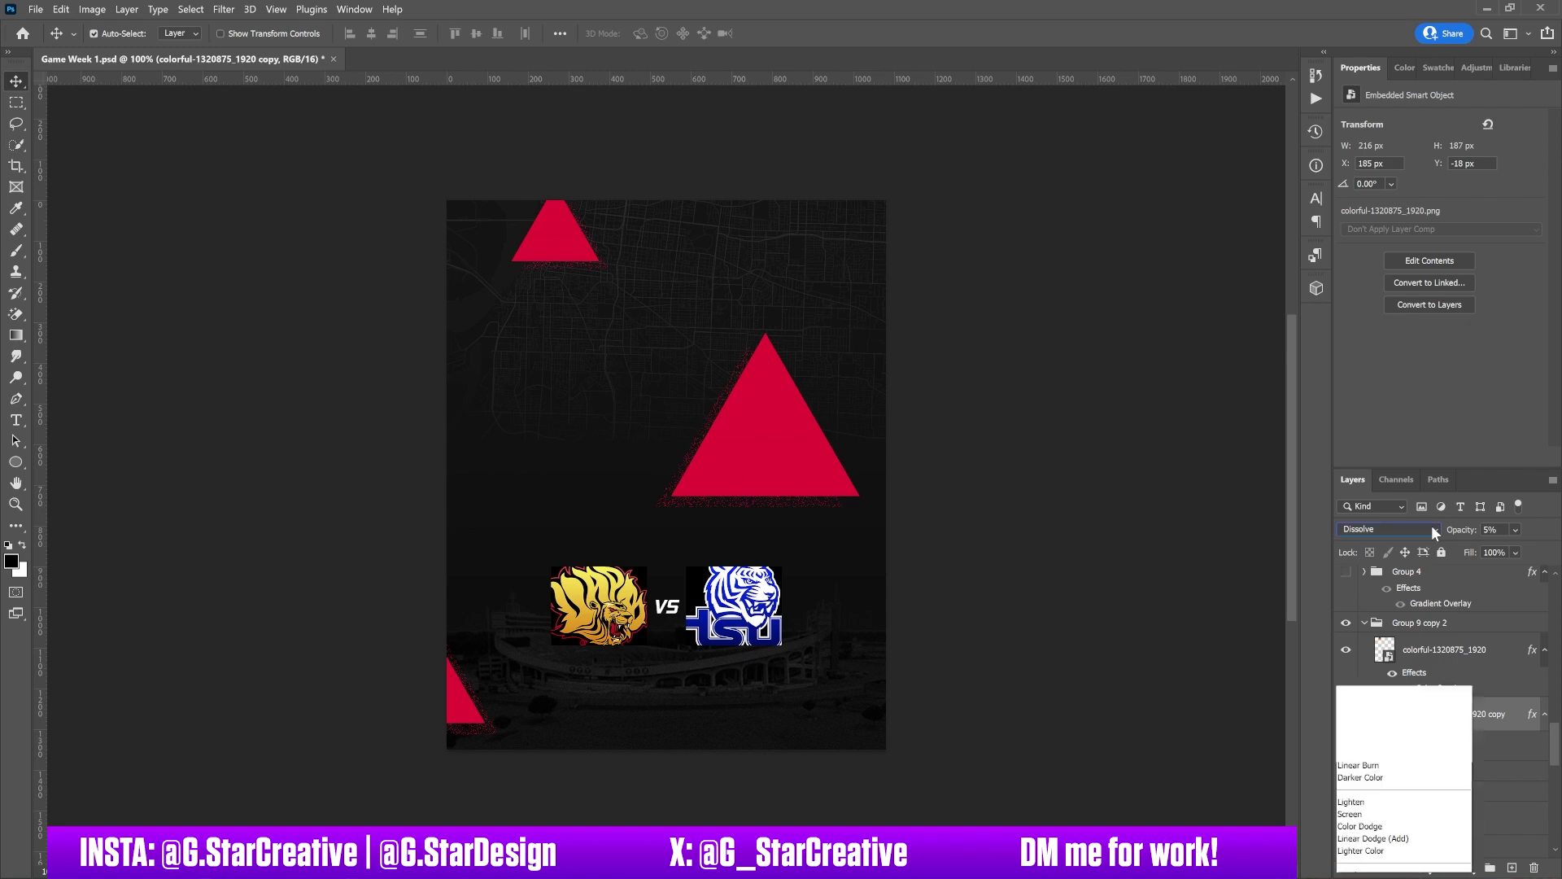
pyautogui.click(1510, 546)
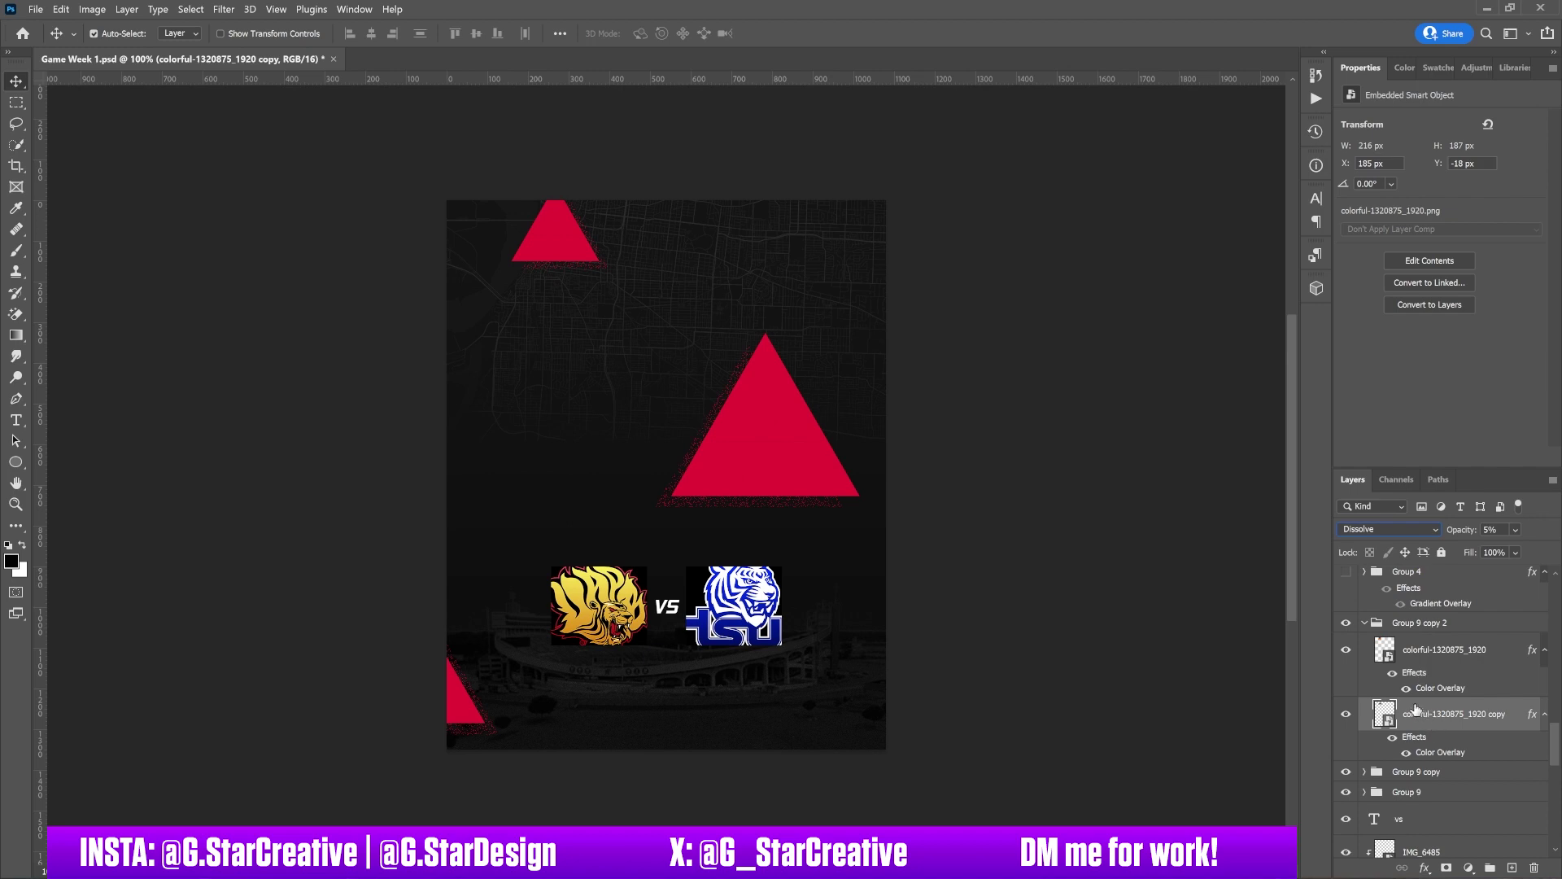
pyautogui.click(1365, 623)
# Show Group 4, Group 14 with its three copies, and Group 4 copy to add the guitars and wavy lines.
pyautogui.scroll(2, 1372, 727)
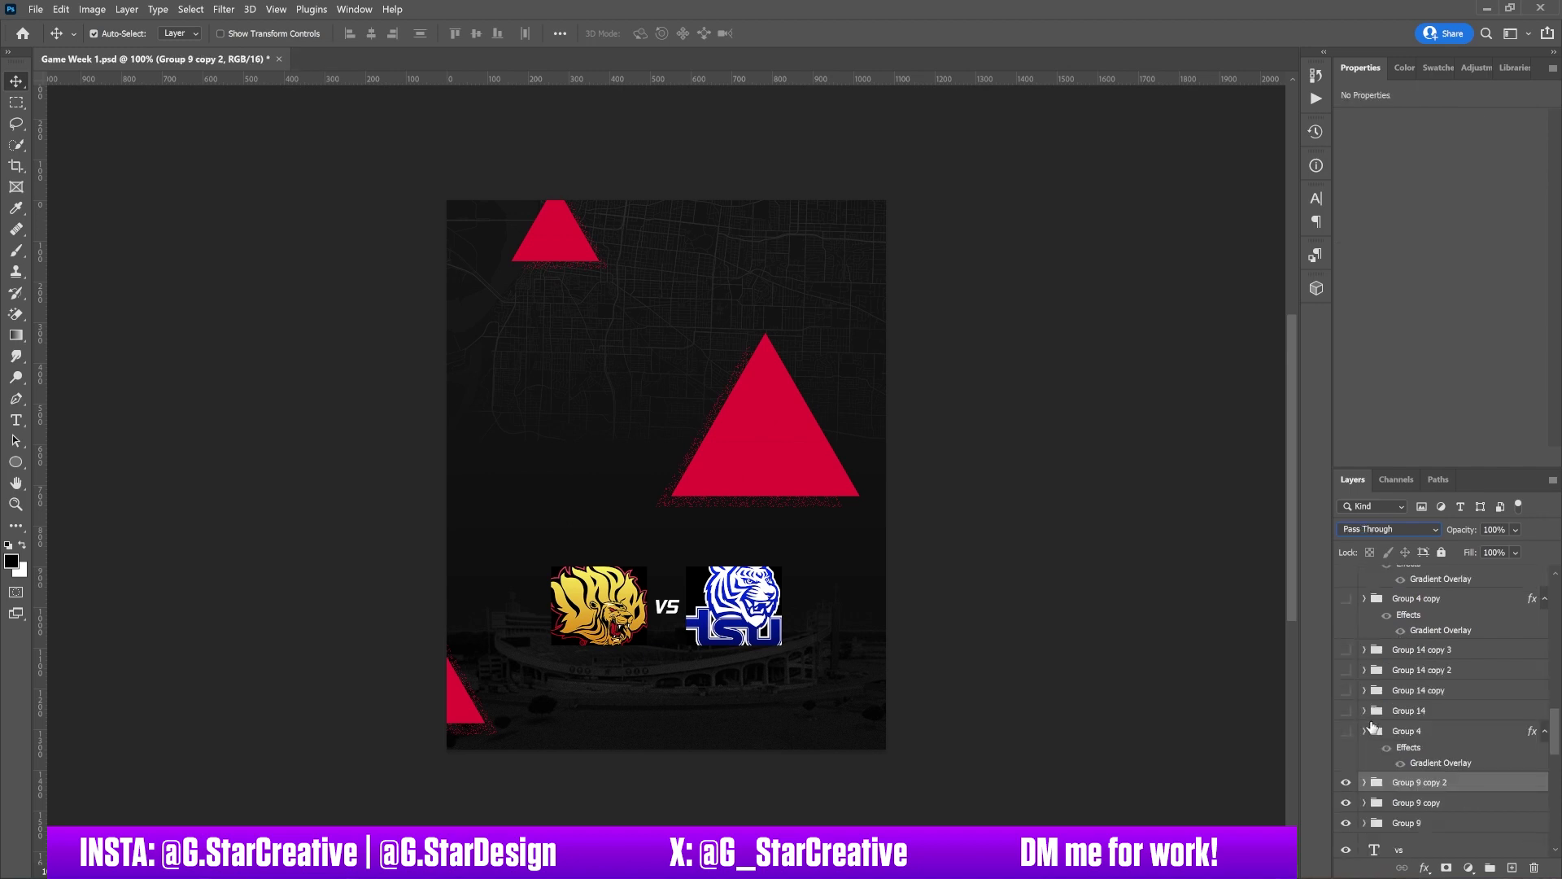
pyautogui.click(1346, 732)
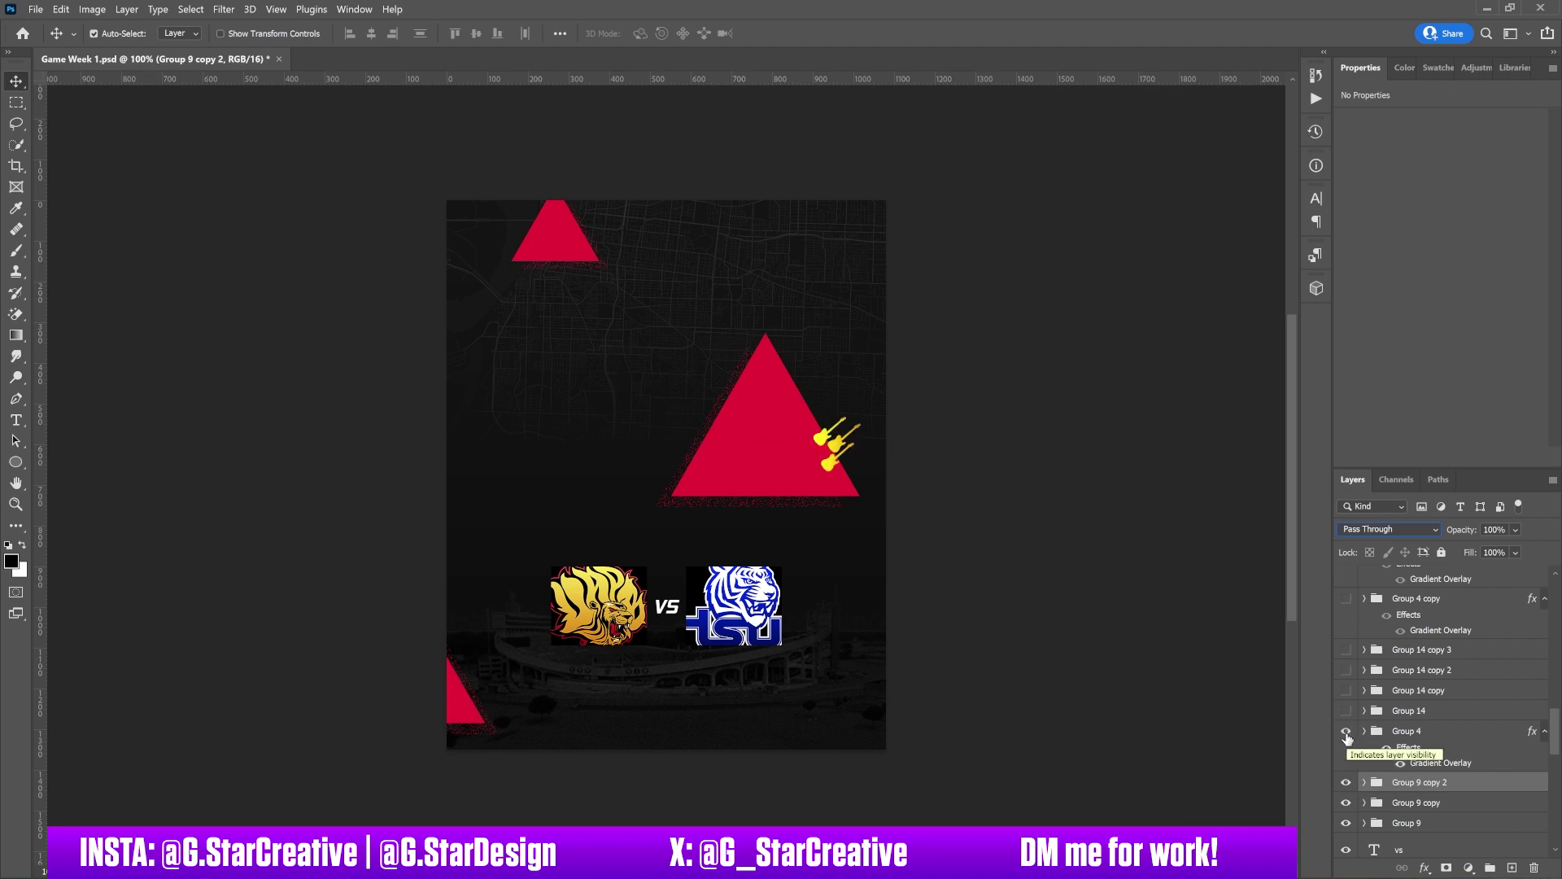
pyautogui.click(1347, 712)
pyautogui.click(1347, 690)
pyautogui.click(1347, 670)
pyautogui.click(1347, 650)
pyautogui.click(1346, 598)
# Show Group 4 copy 2, Group 5 copy and Group 5 copy 2 to add more guitars and the saxophones.
pyautogui.scroll(4, 1422, 656)
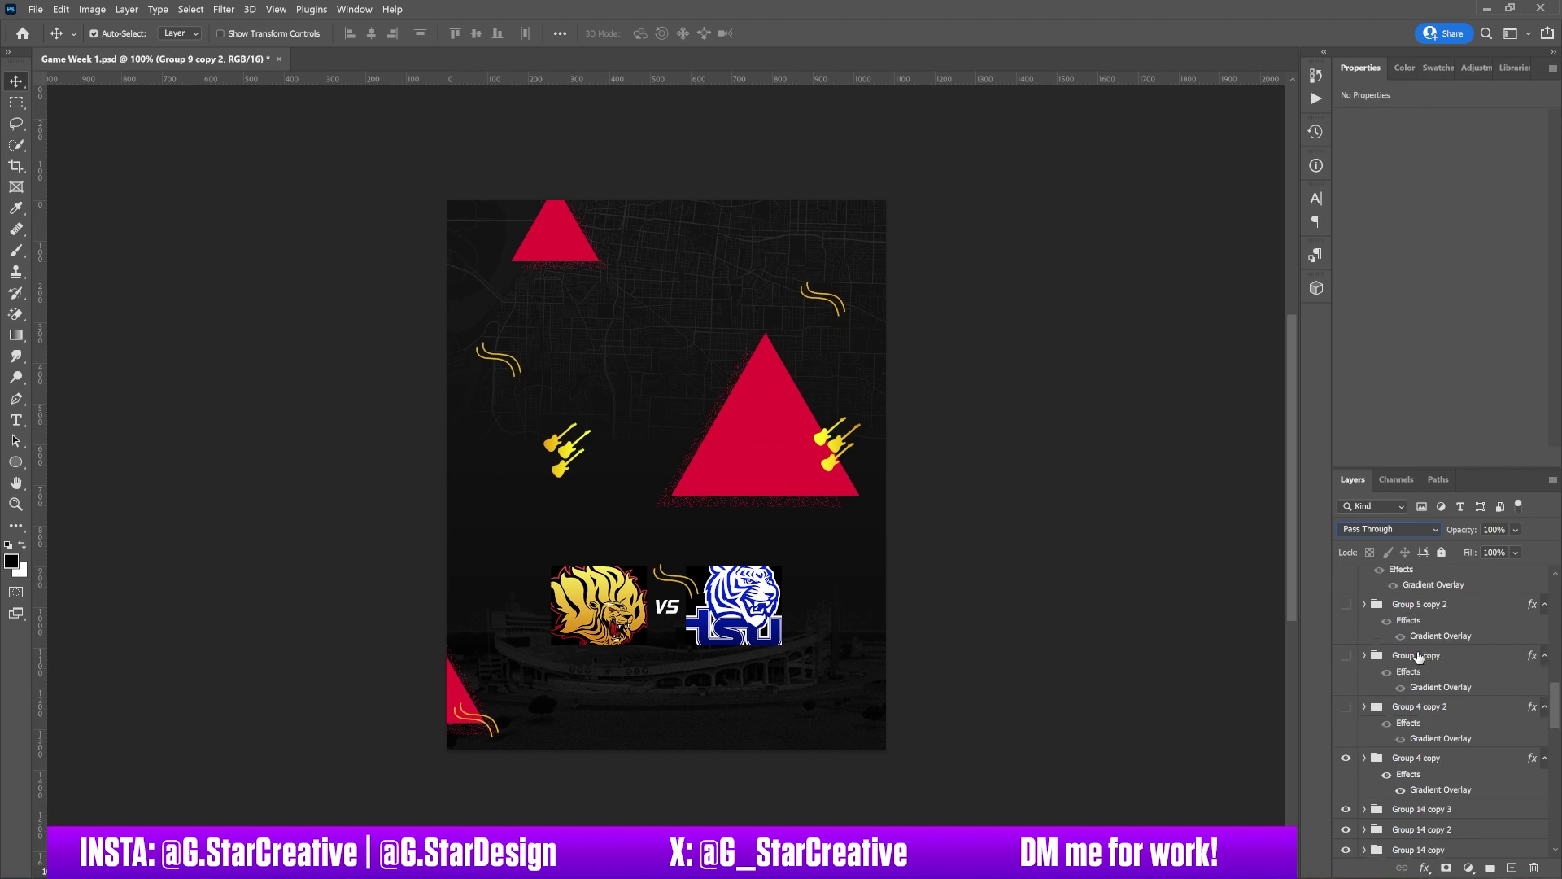
pyautogui.click(1347, 706)
pyautogui.click(1346, 656)
pyautogui.click(1346, 605)
pyautogui.scroll(3, 1450, 654)
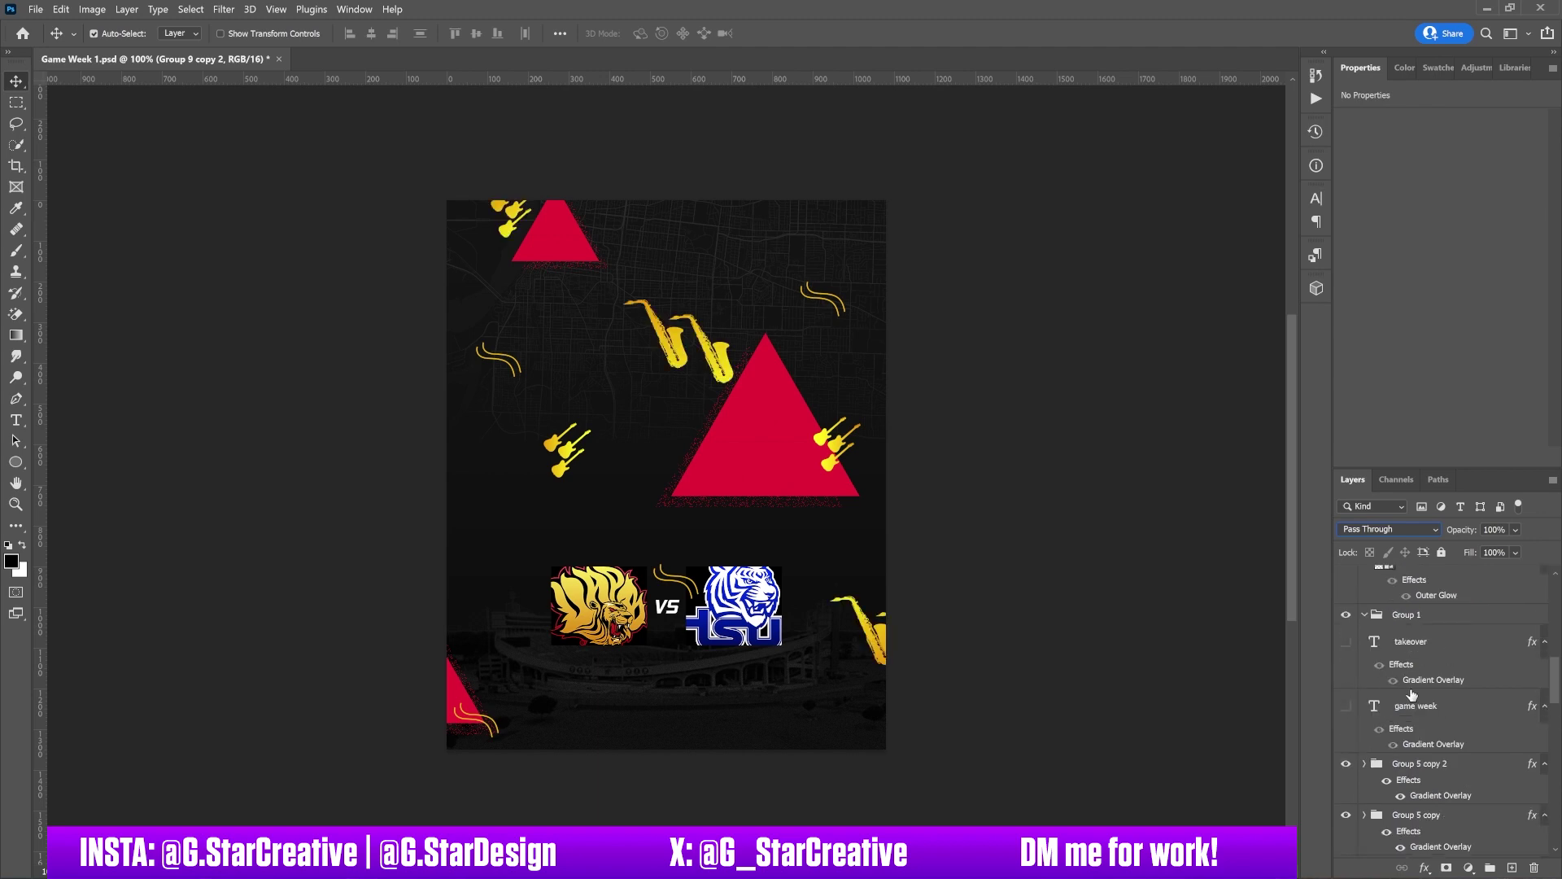
pyautogui.scroll(-3, 1423, 639)
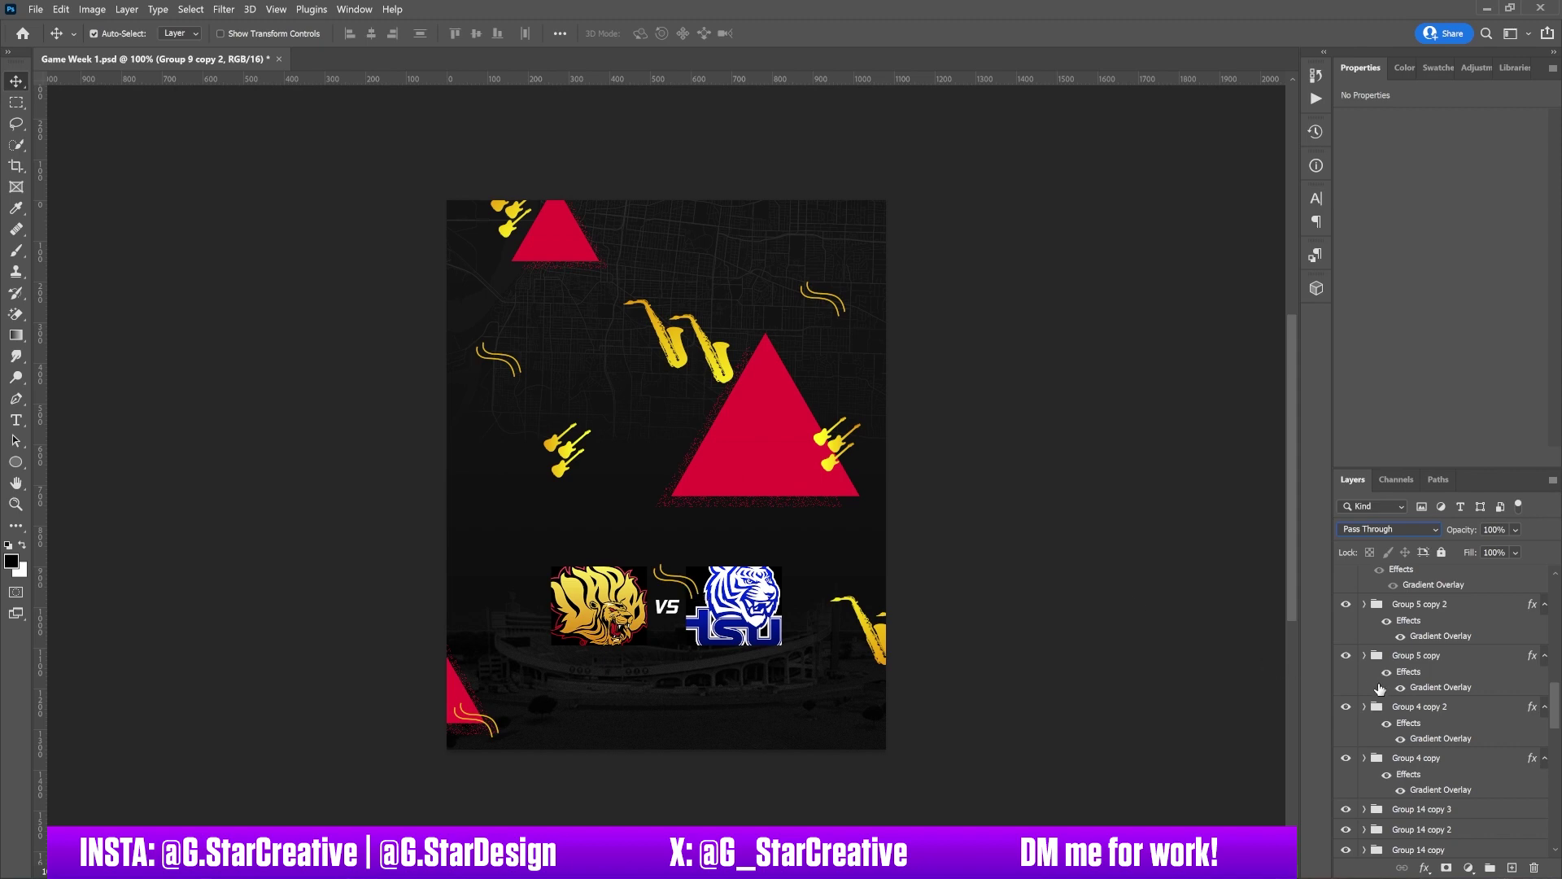
pyautogui.scroll(-5, 1403, 684)
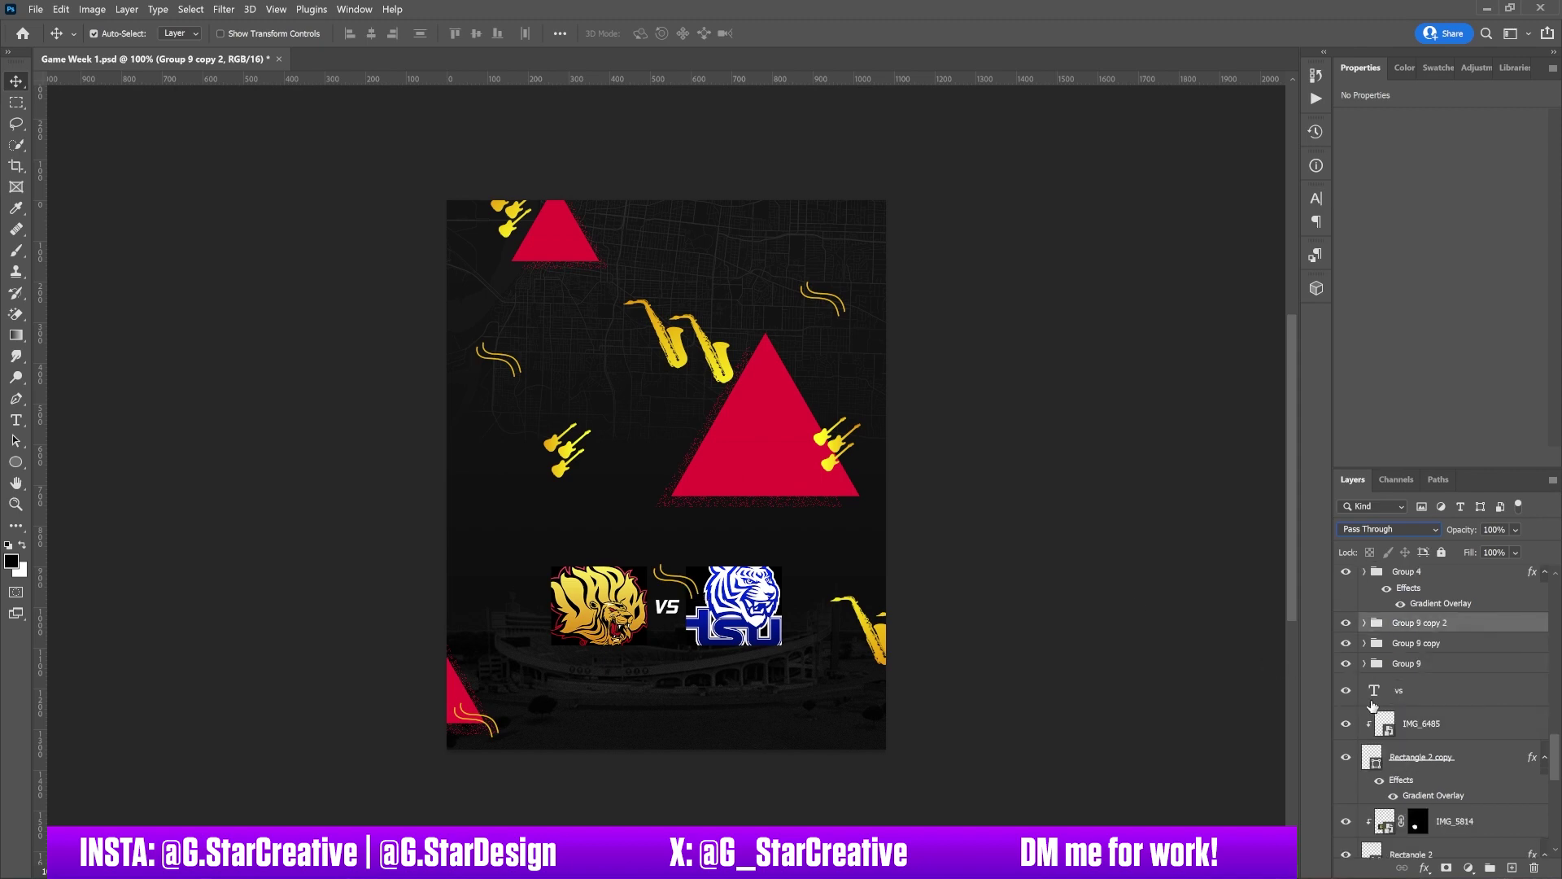
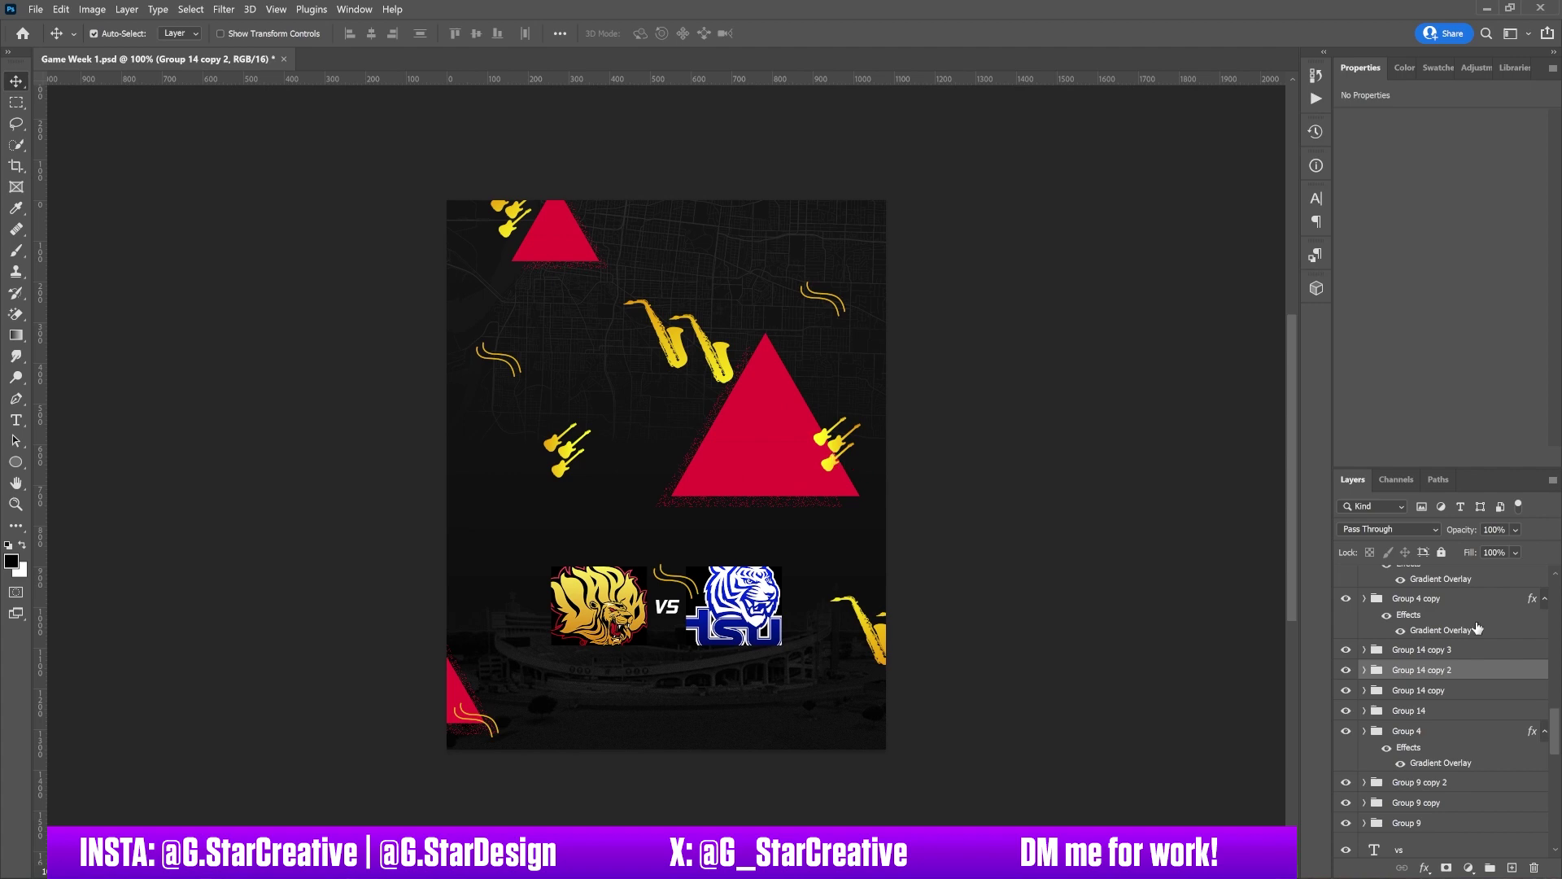
# Show the game week and takeover titles in Group 1, toggling the game week layer effects off and on to compare.
pyautogui.scroll(5, 1453, 691)
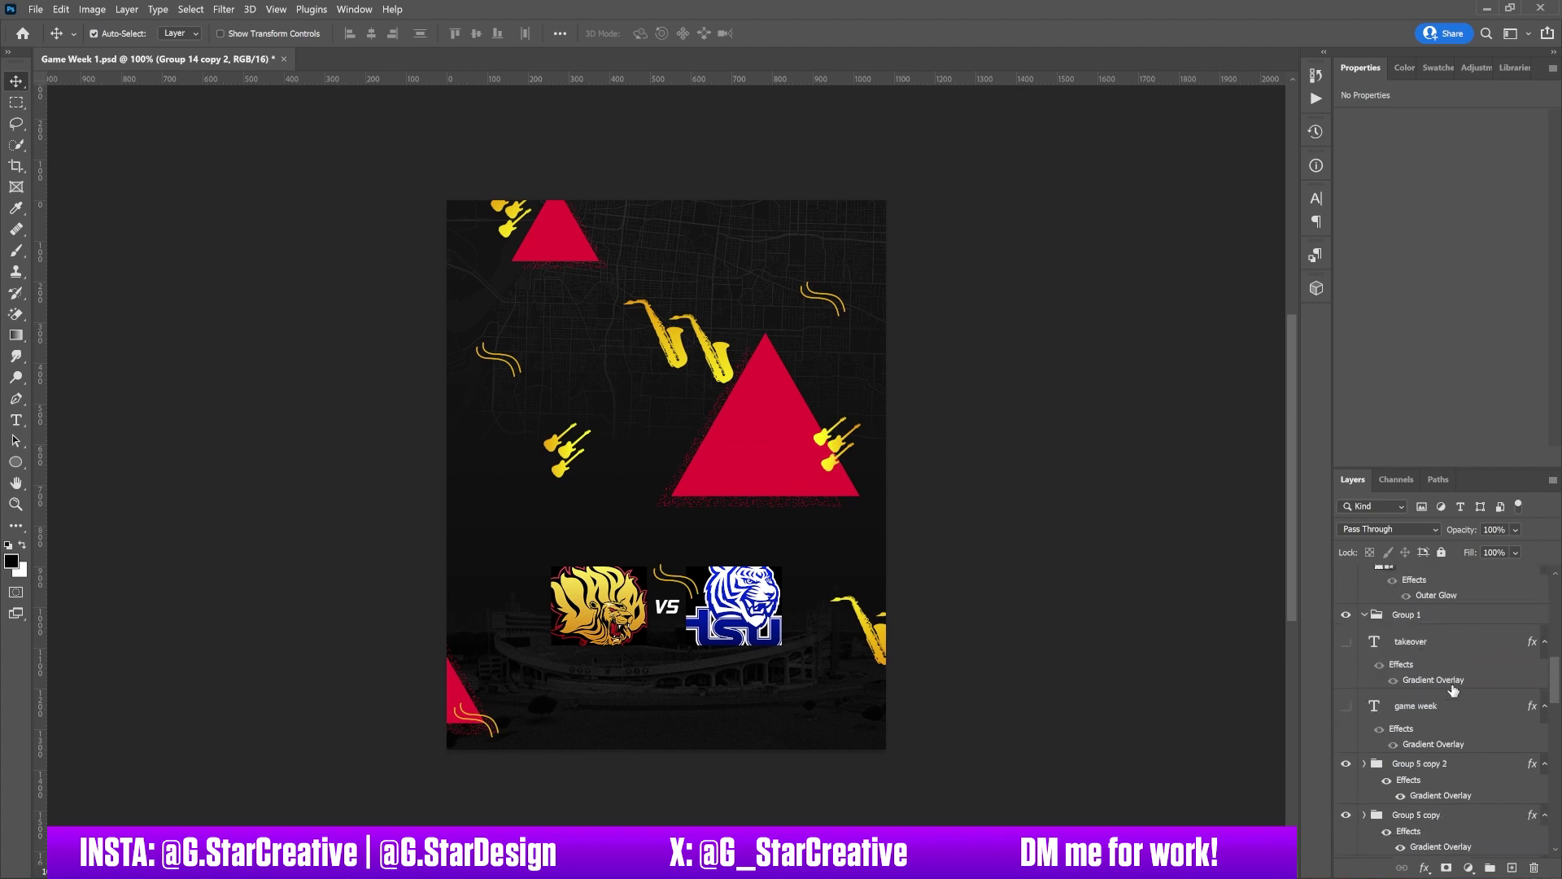
pyautogui.click(1347, 706)
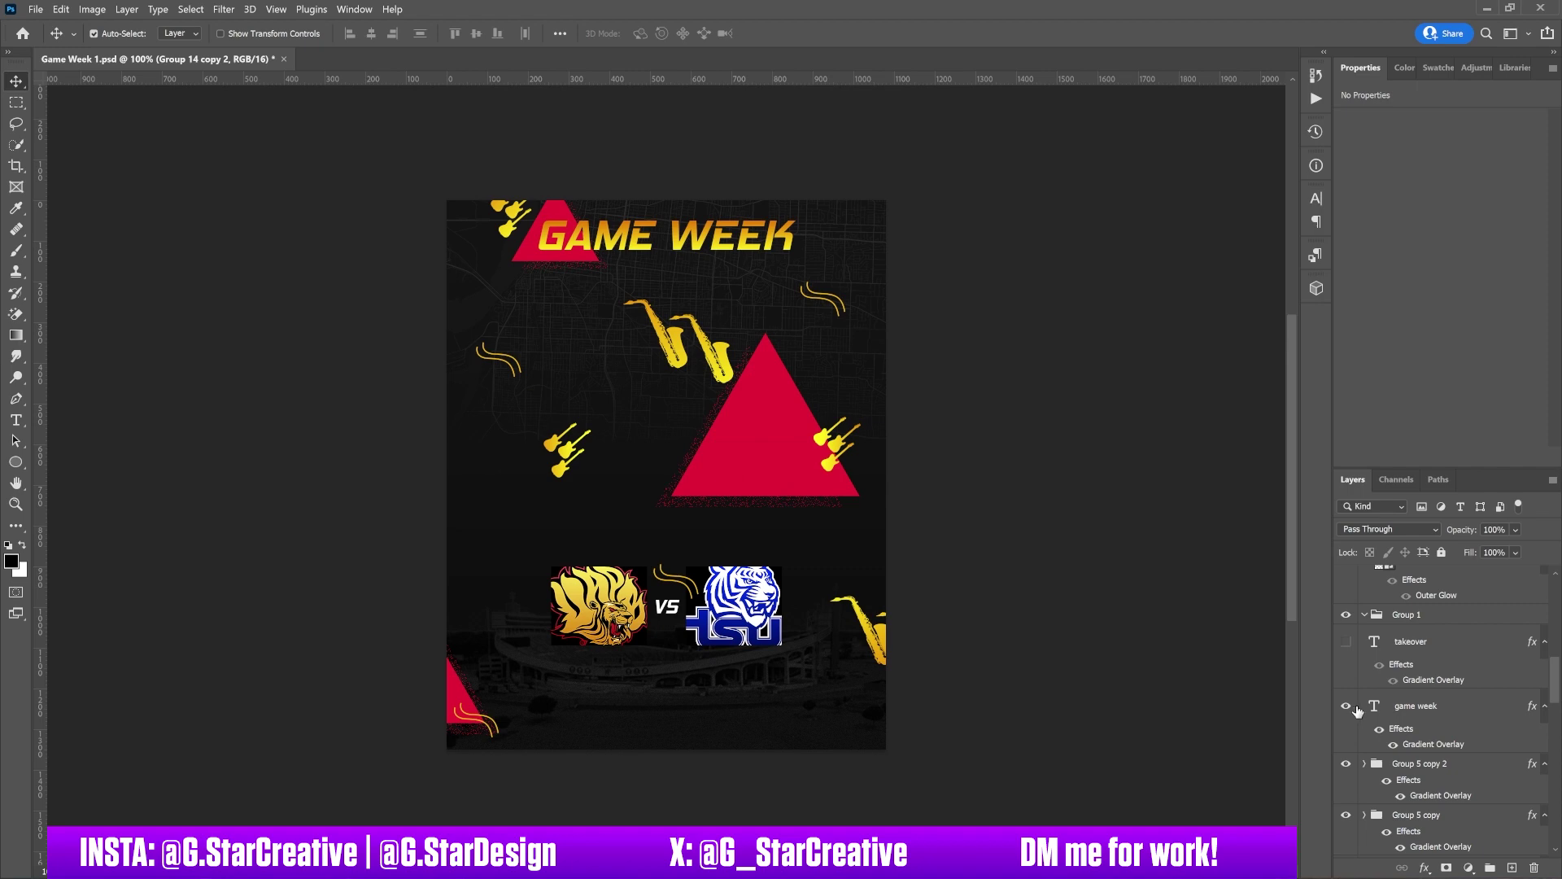
pyautogui.click(1385, 732)
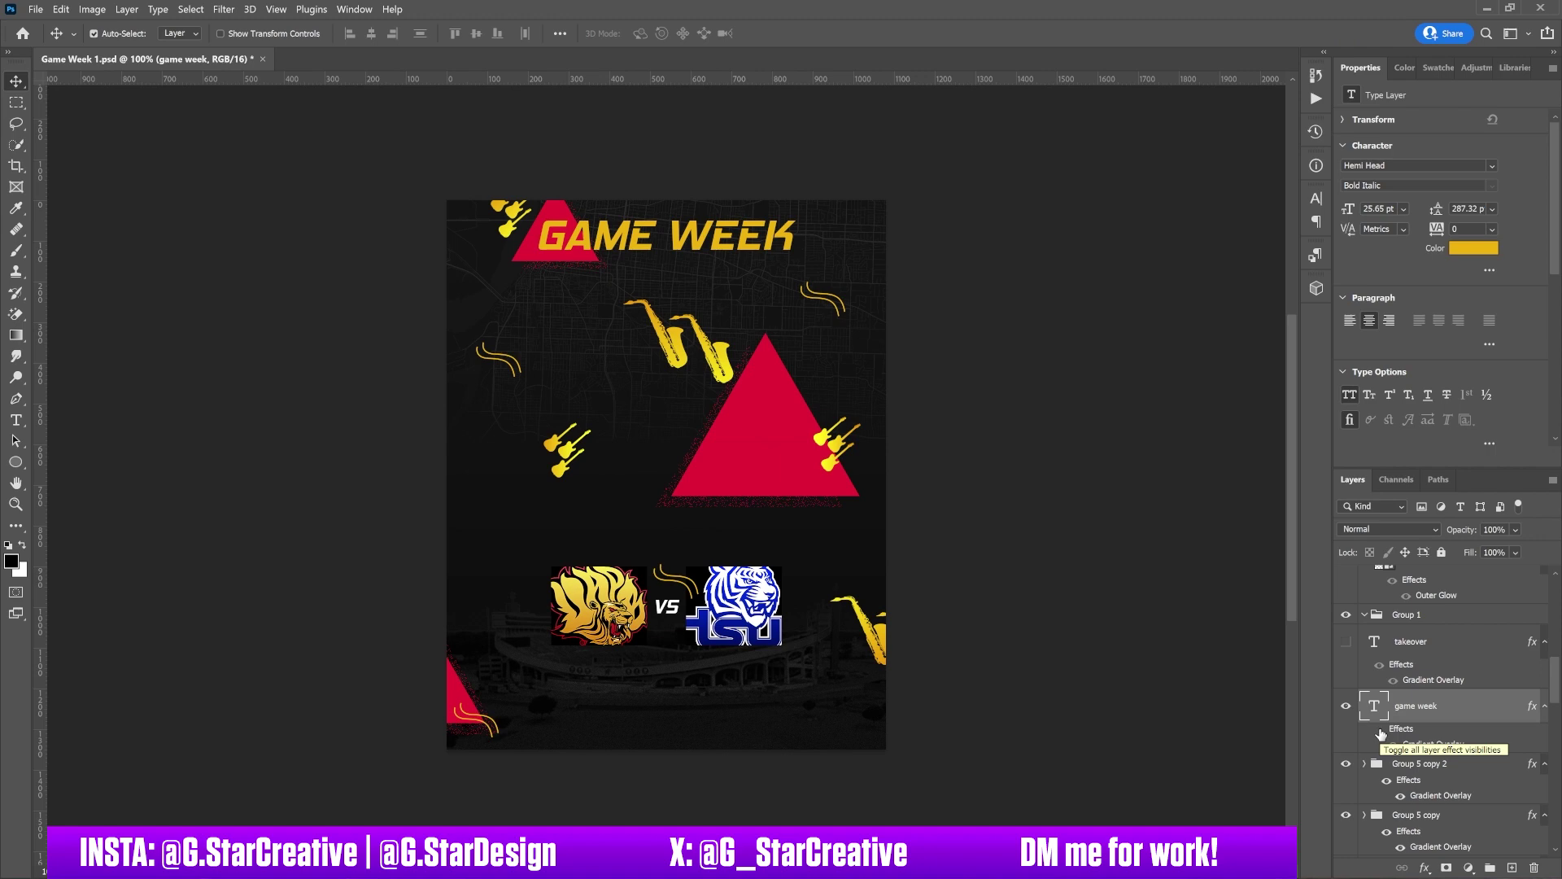
pyautogui.click(1381, 733)
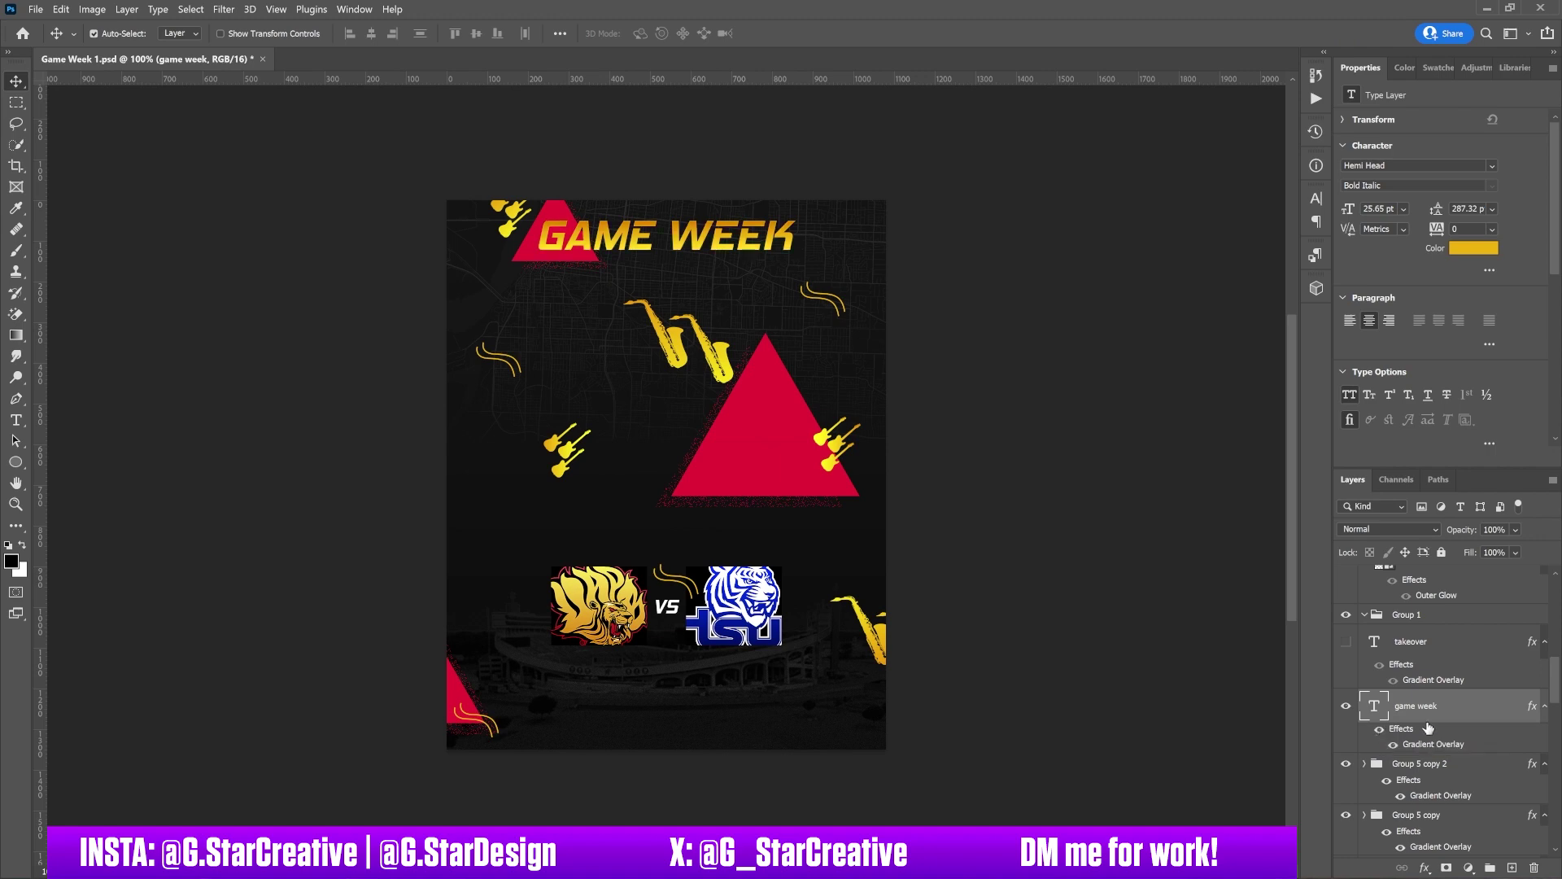
pyautogui.click(1347, 643)
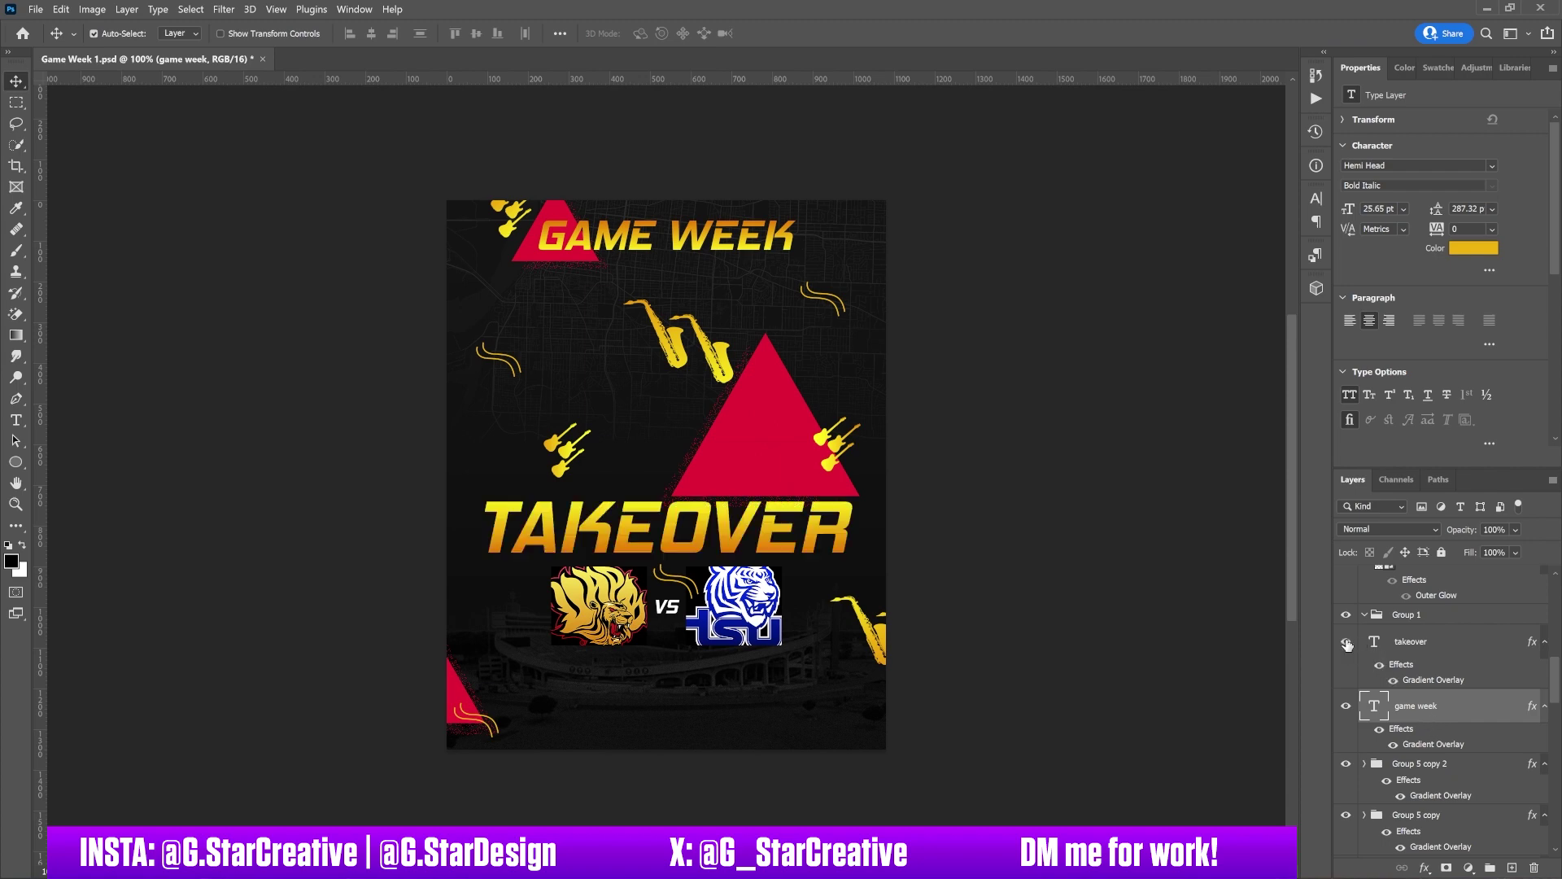
pyautogui.click(1415, 651)
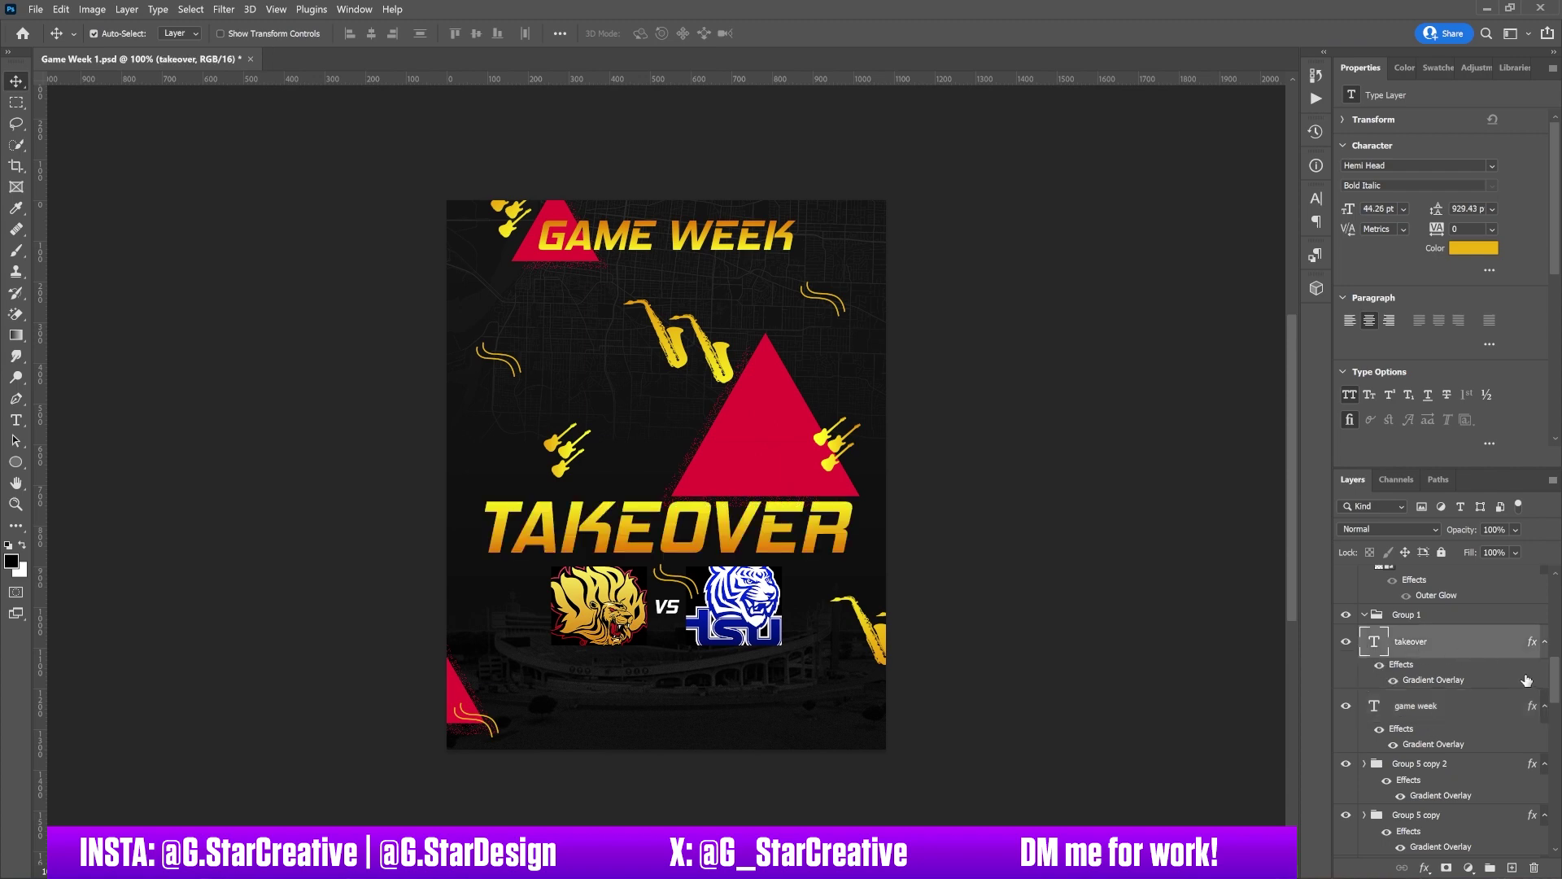
# Show the Group 8 layer with the neon number 9 above the title group.
pyautogui.moveTo(1556, 686); pyautogui.dragTo(1556, 673)
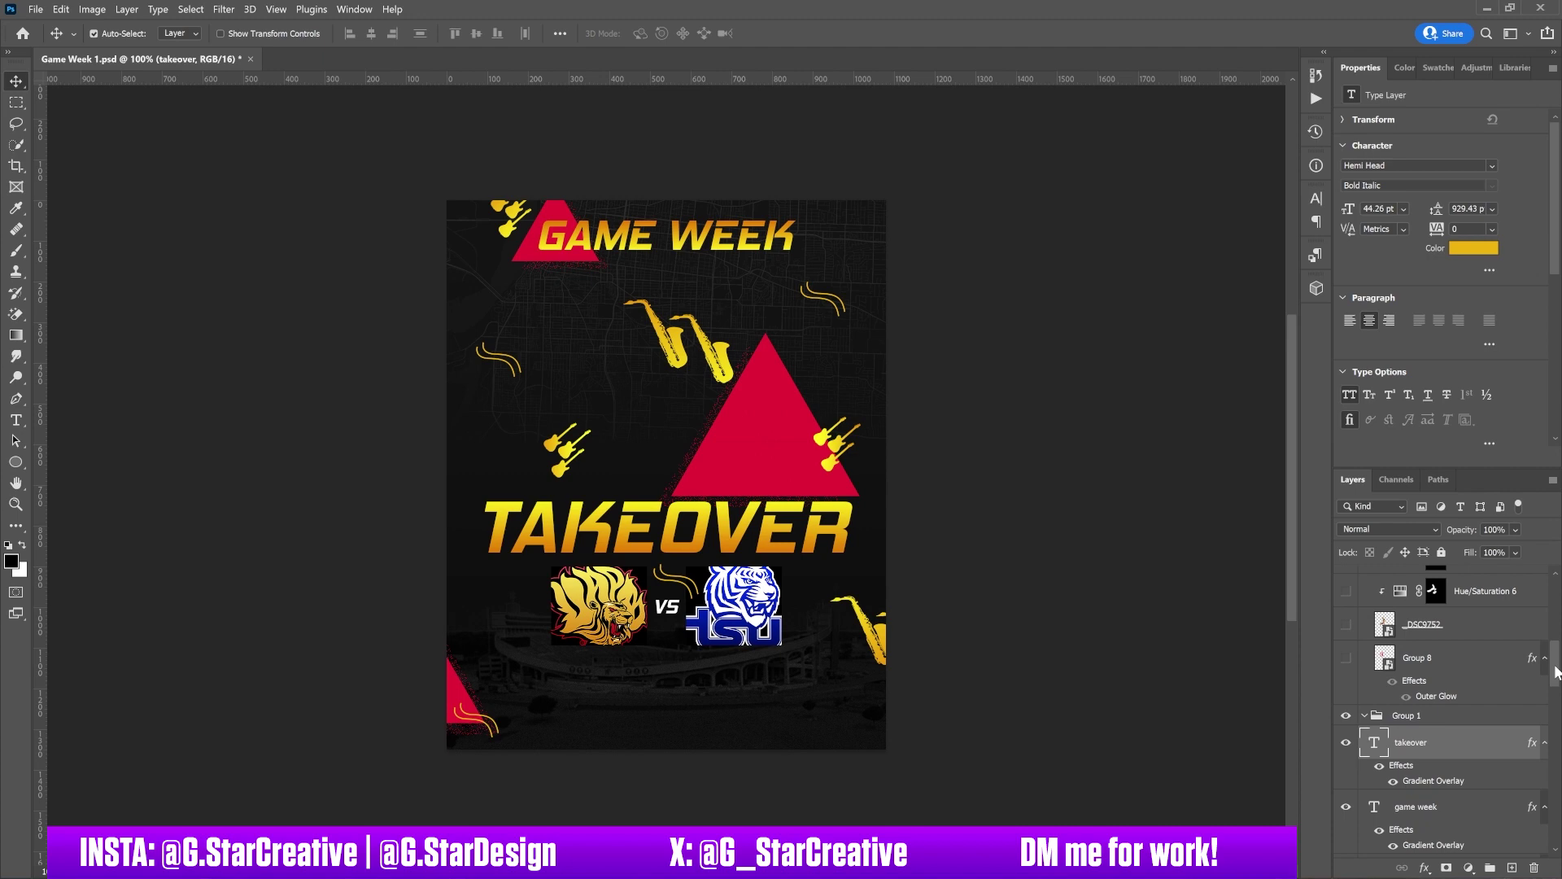
pyautogui.moveTo(1556, 672); pyautogui.dragTo(1556, 663)
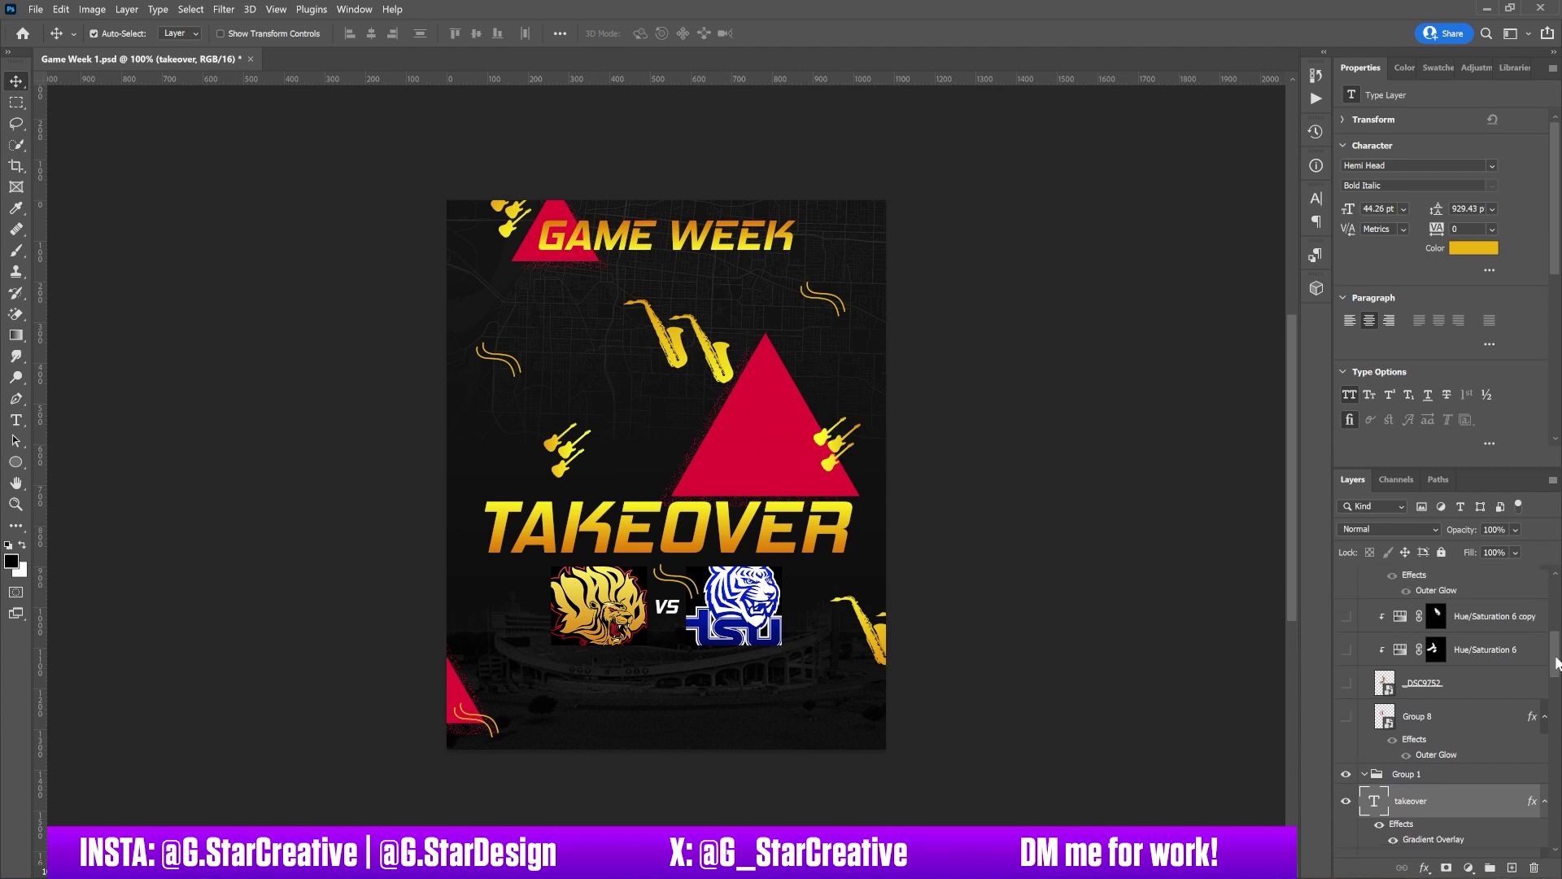
pyautogui.click(1347, 717)
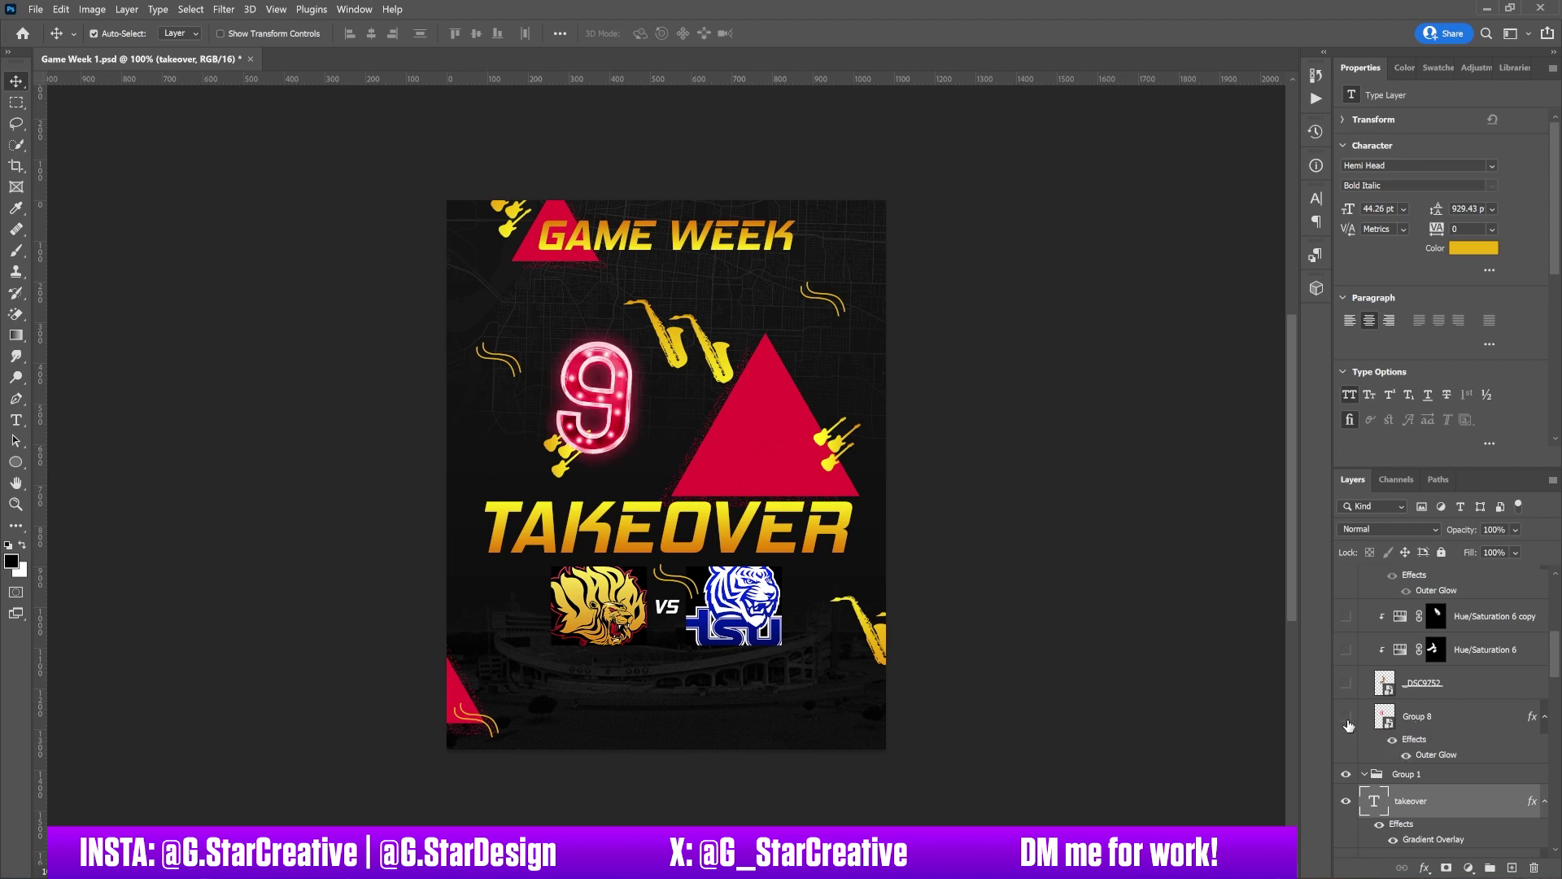
# Toggle the neon 9 in Group 8 and leave it visible, and show the _DSC9752 player cutout above it.
pyautogui.click(1348, 721)
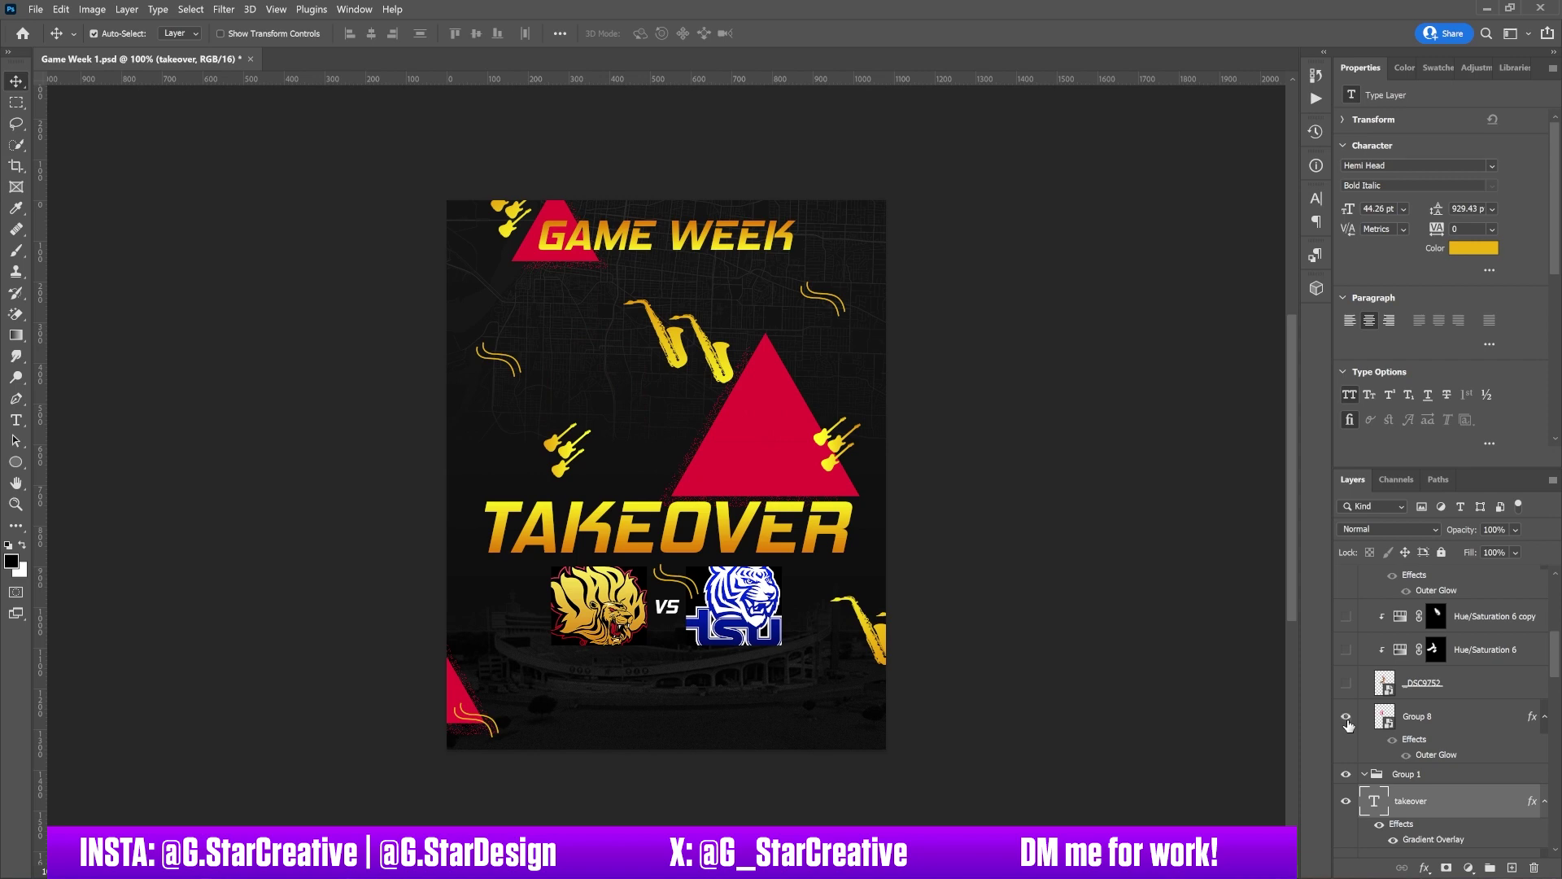
pyautogui.click(1346, 719)
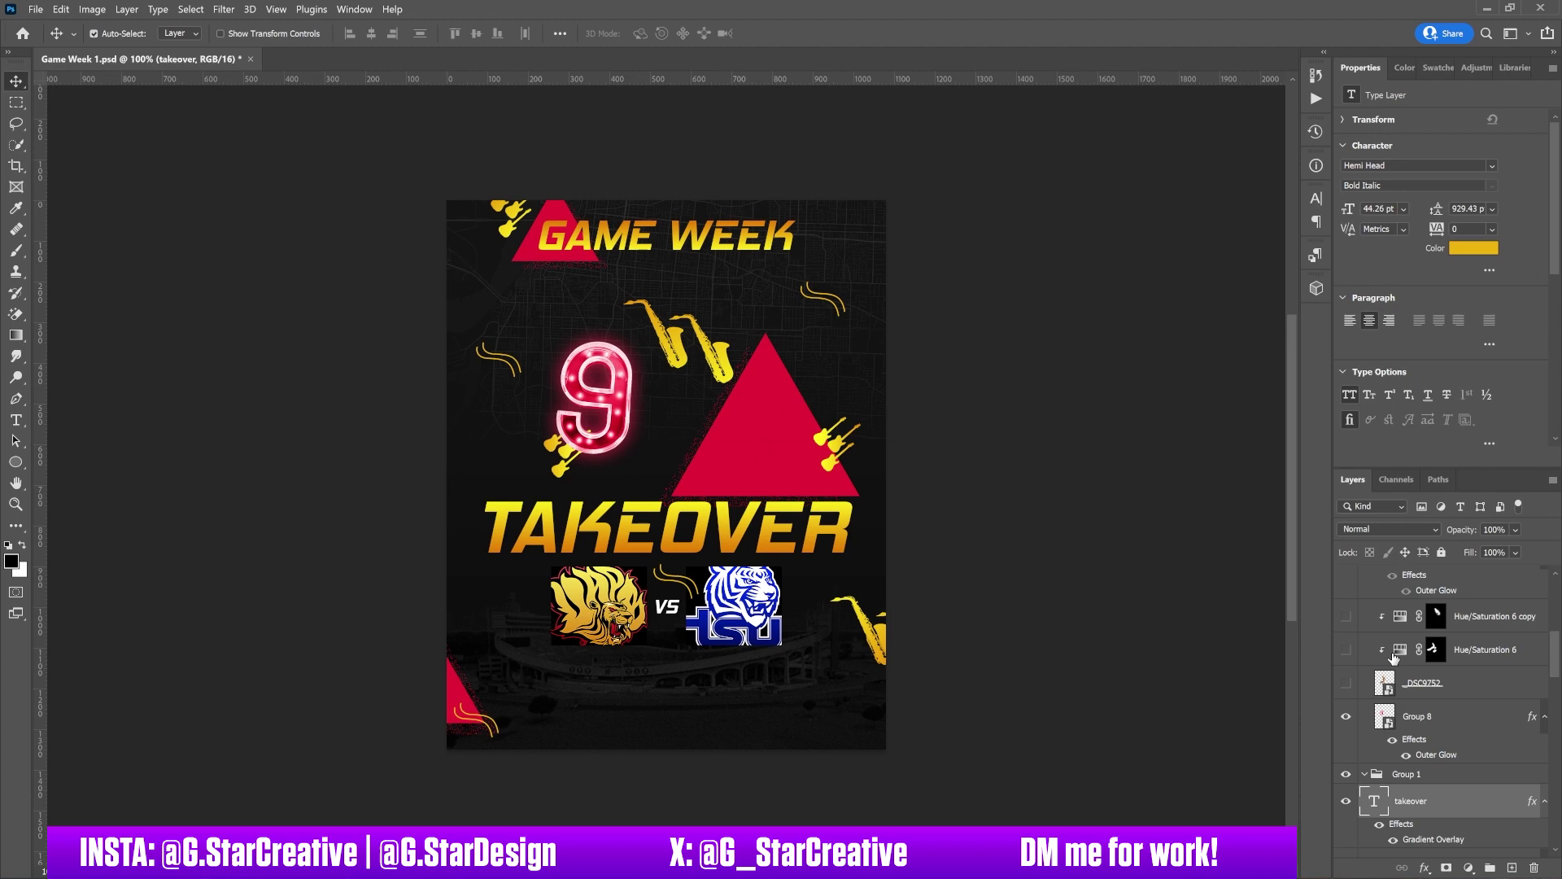
pyautogui.click(1346, 685)
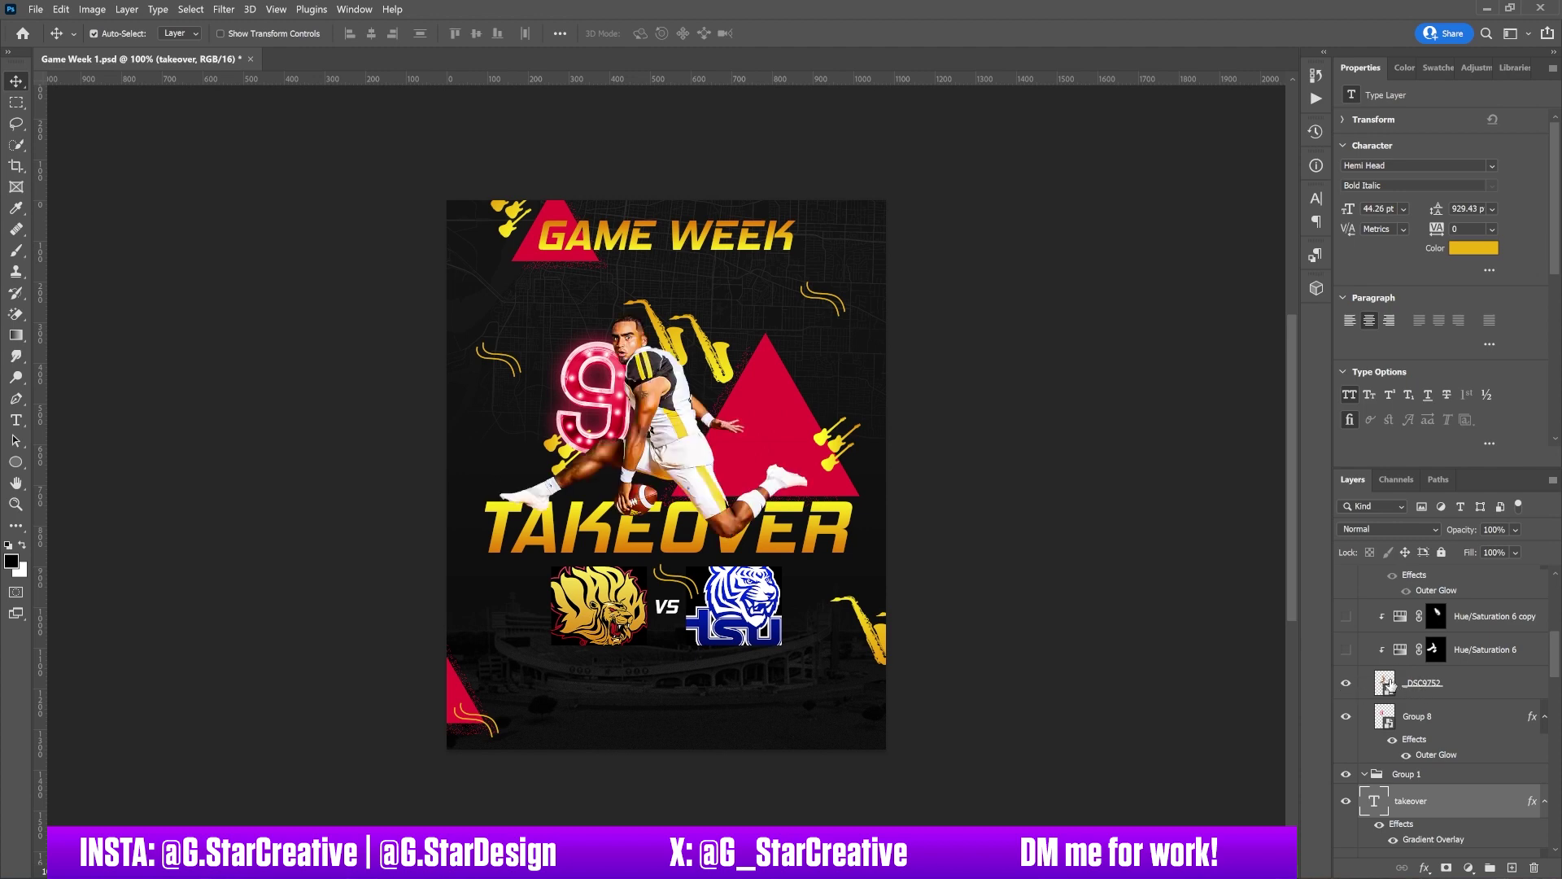
# Show the neon 0 in Group 7 and the neon 1 in Group 6 around the player.
pyautogui.scroll(3, 1391, 686)
pyautogui.click(1346, 712)
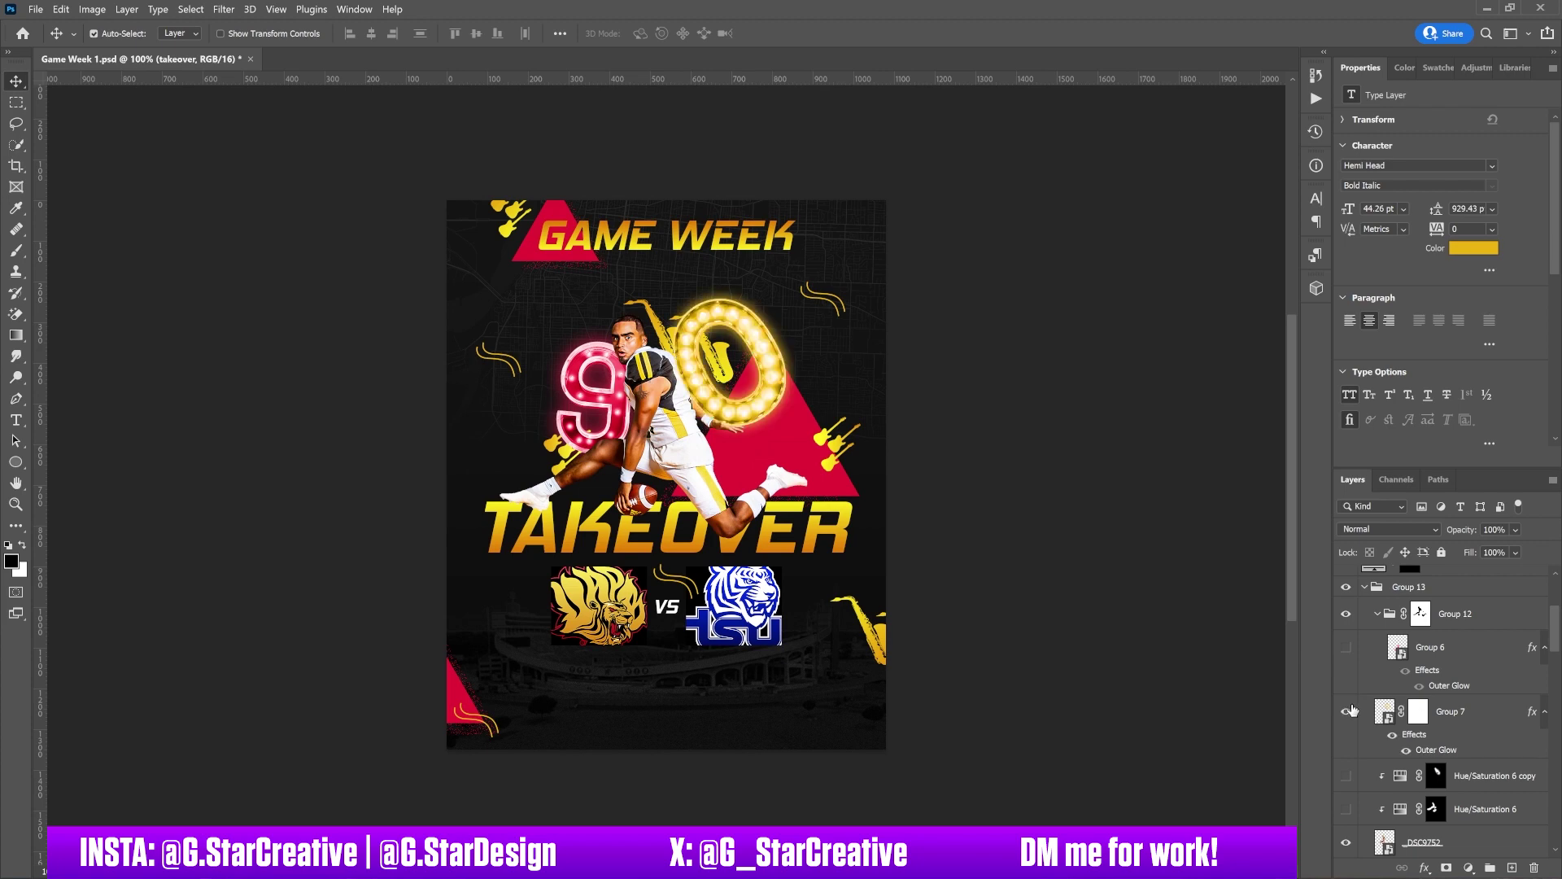
pyautogui.click(1346, 649)
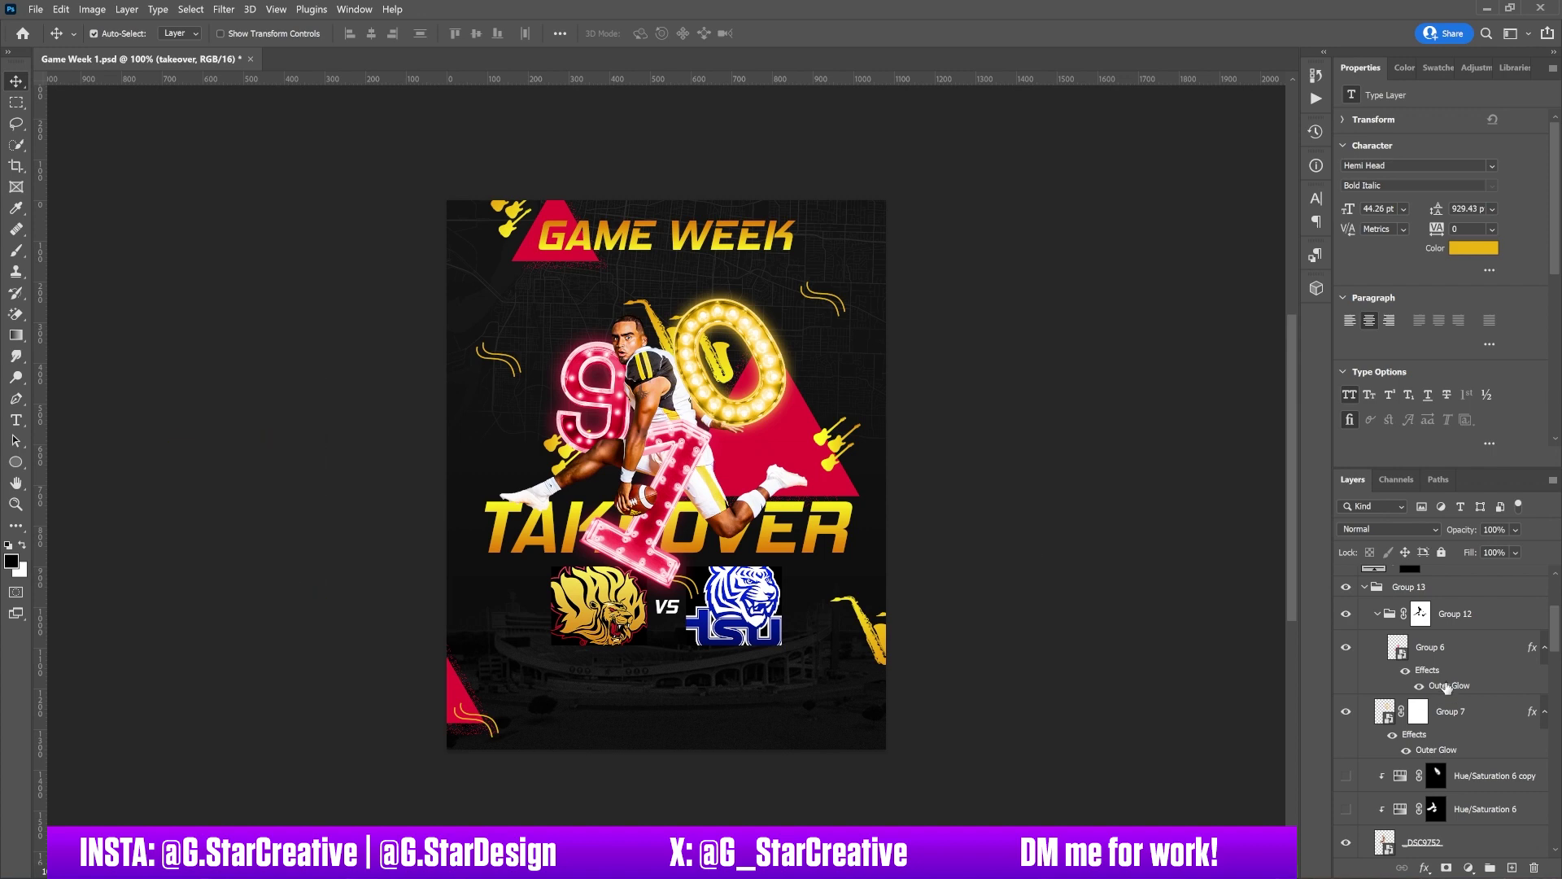
# Toggle Group 8's effects for comparison and examine its Outer Glow settings without changing them.
pyautogui.scroll(-4, 1443, 700)
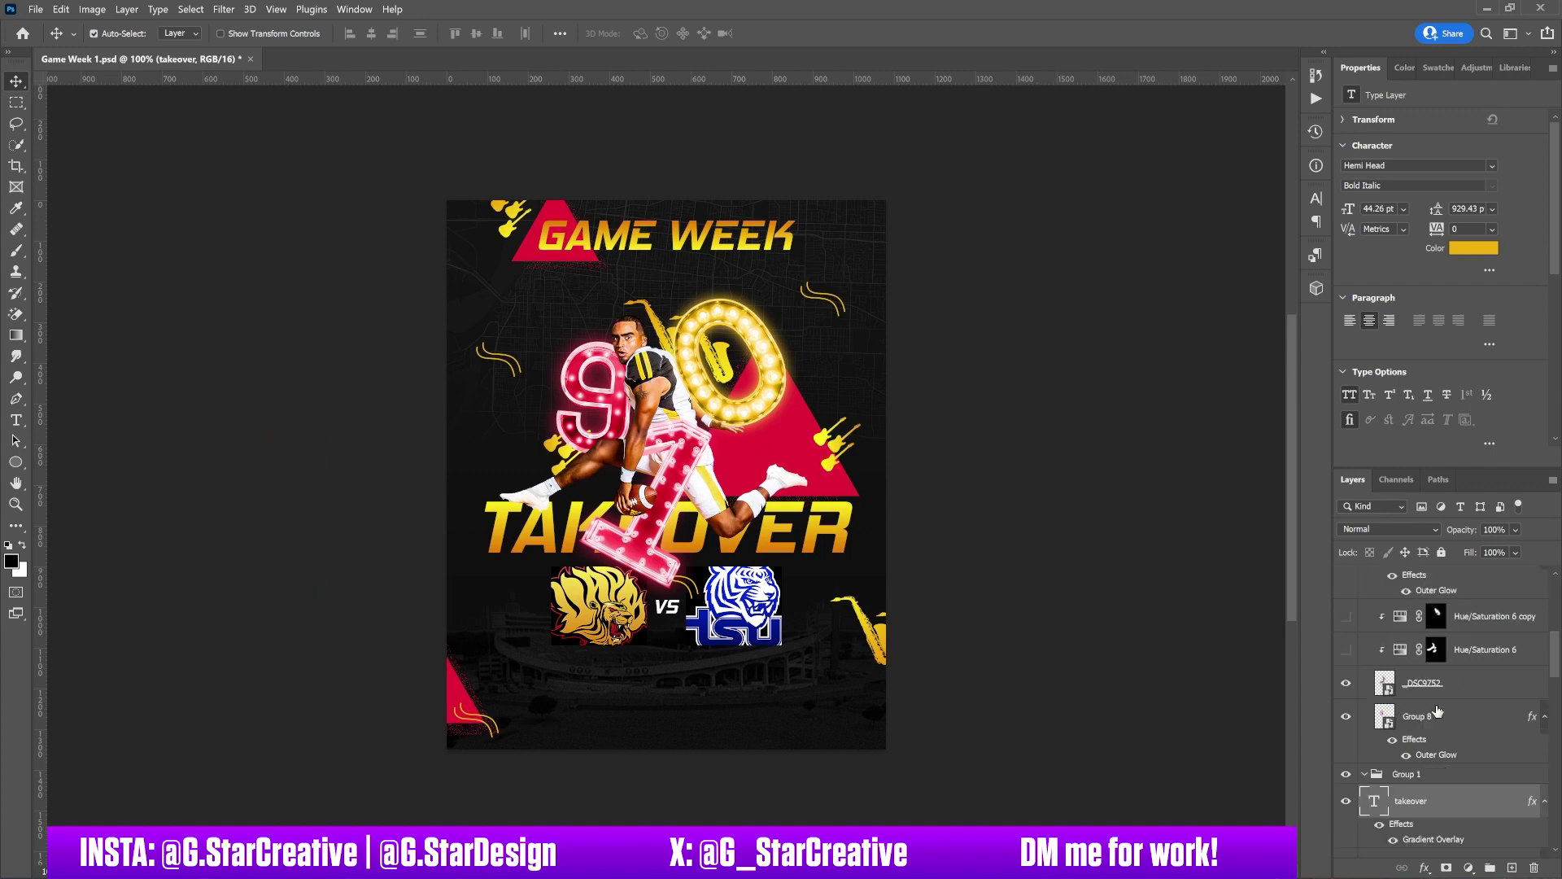
pyautogui.click(1394, 741)
pyautogui.click(1393, 740)
pyautogui.doubleClick(1415, 739)
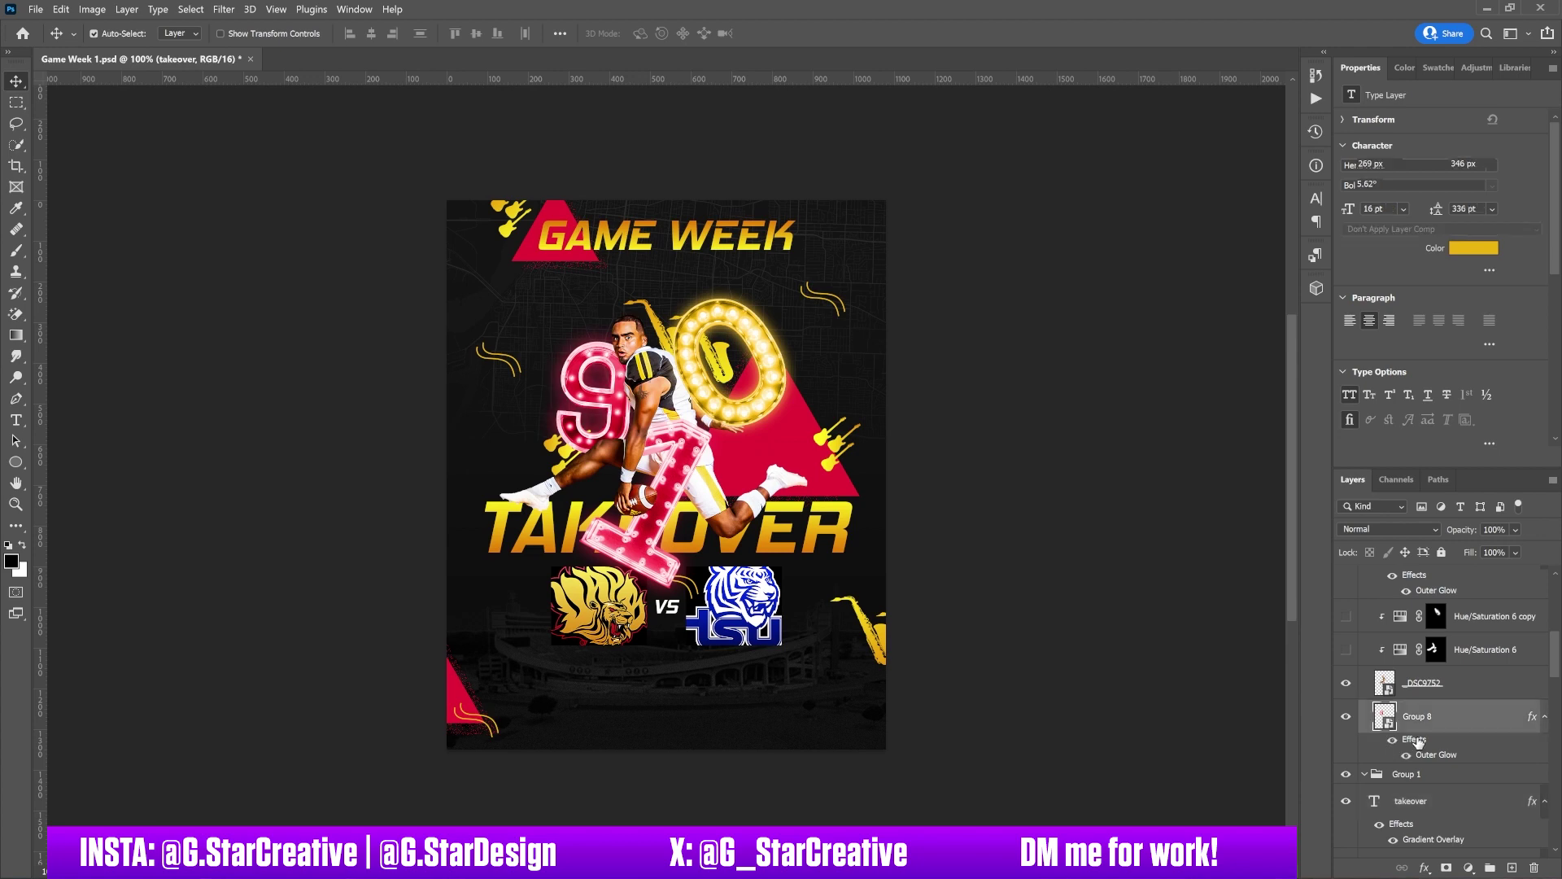
pyautogui.click(976, 594)
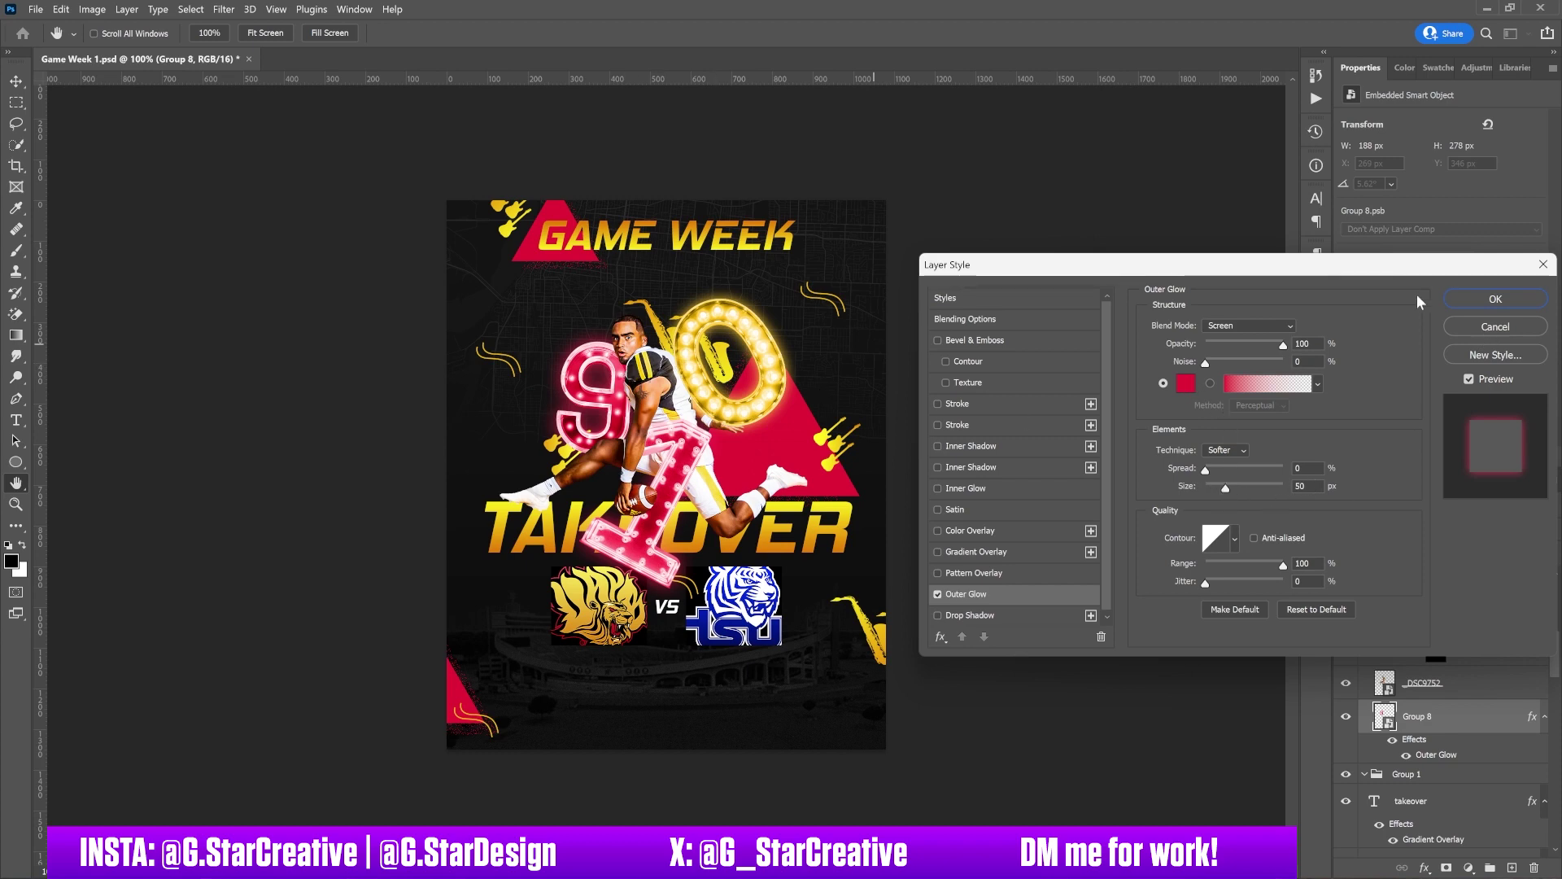
pyautogui.click(1509, 327)
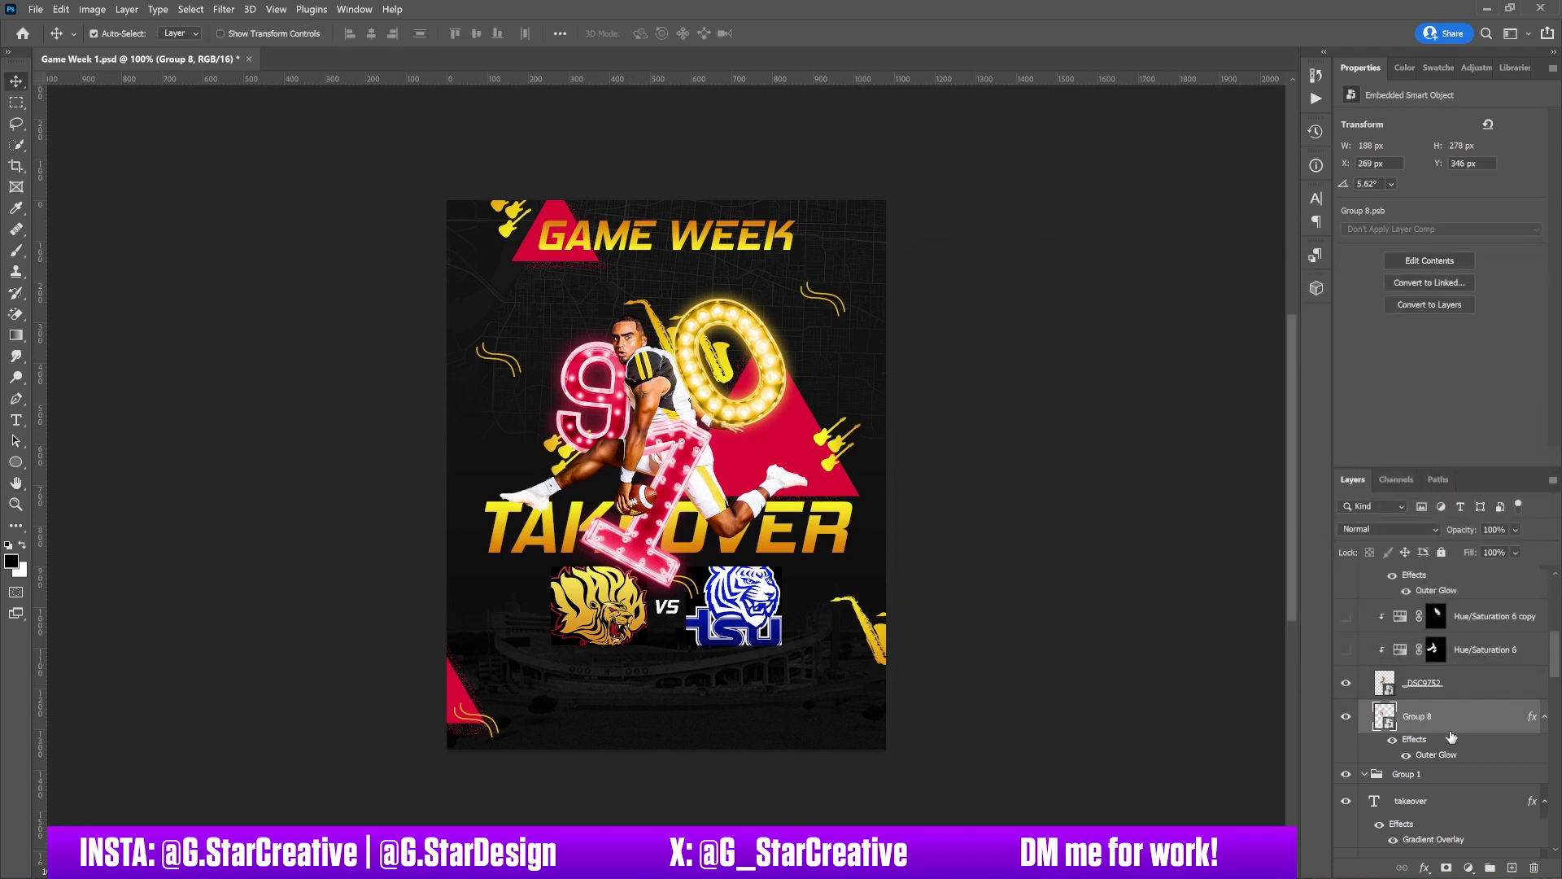
# Show the Hue/Saturation 6 and Hue/Saturation 6 copy adjustments clipped to the player photo.
pyautogui.scroll(2, 1451, 735)
pyautogui.click(1346, 730)
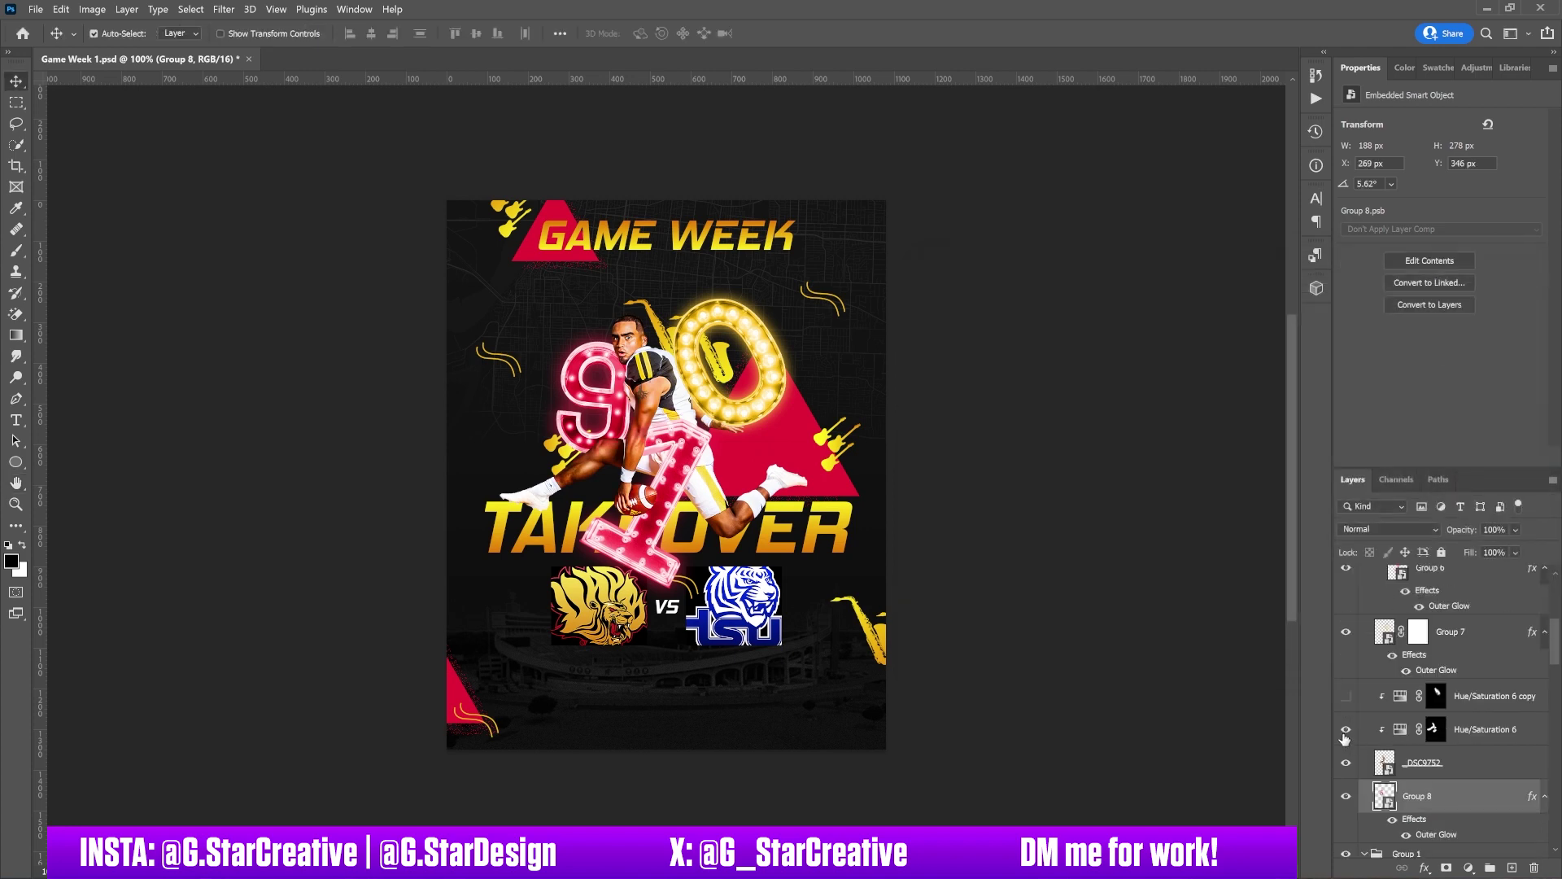
pyautogui.click(1346, 696)
# Examine the settings of both Hue/Saturation adjustments, toggling Hue/Saturation 6 off and on to compare its colour cast.
pyautogui.click(1475, 727)
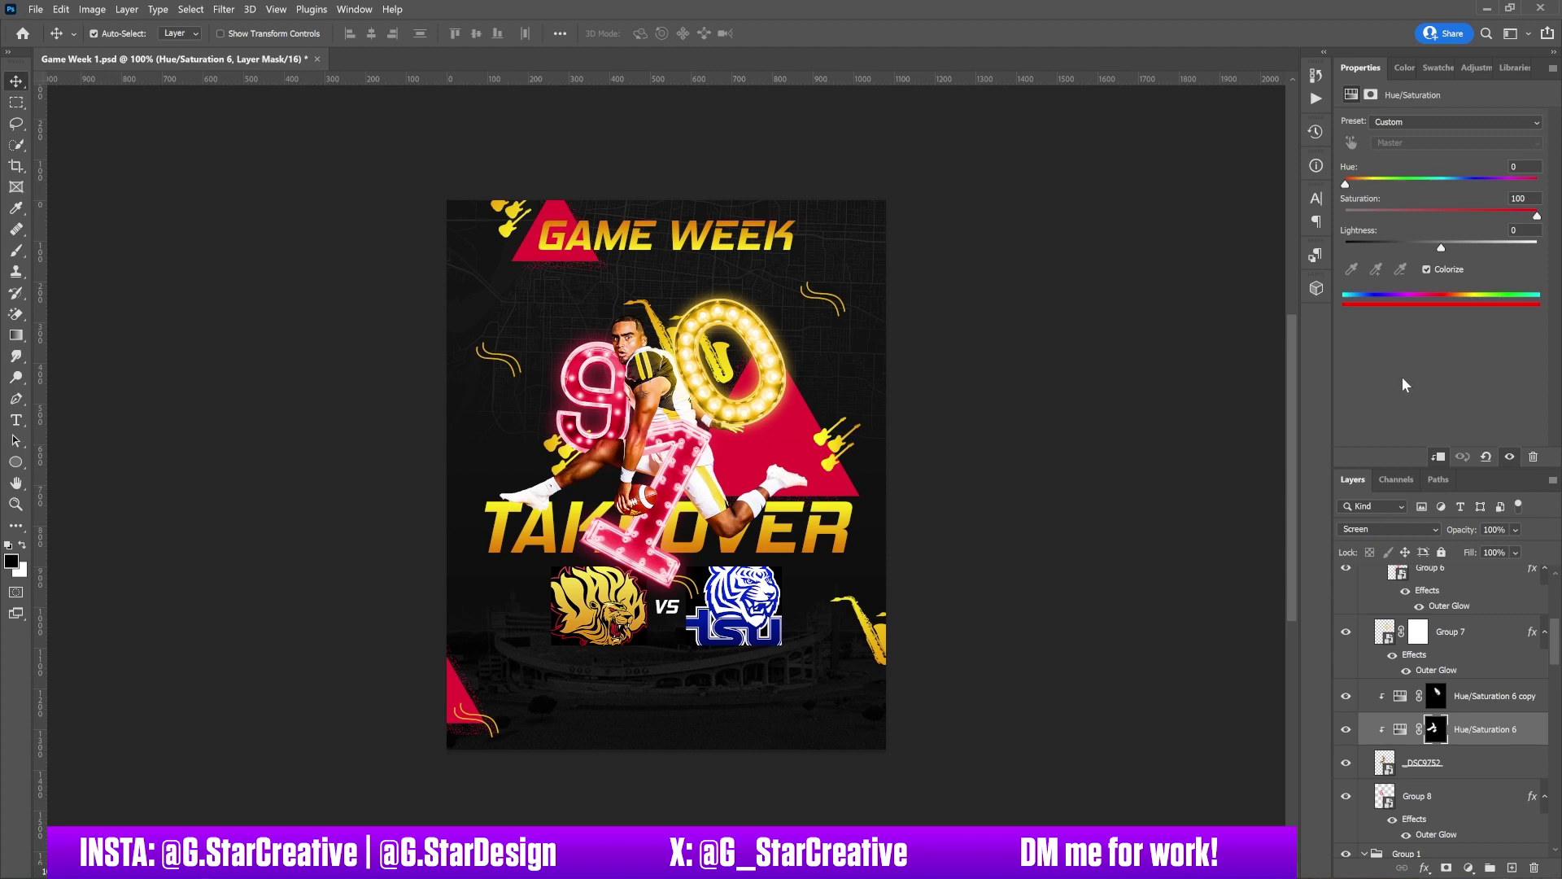
pyautogui.click(1510, 457)
pyautogui.click(1509, 457)
pyautogui.click(1475, 705)
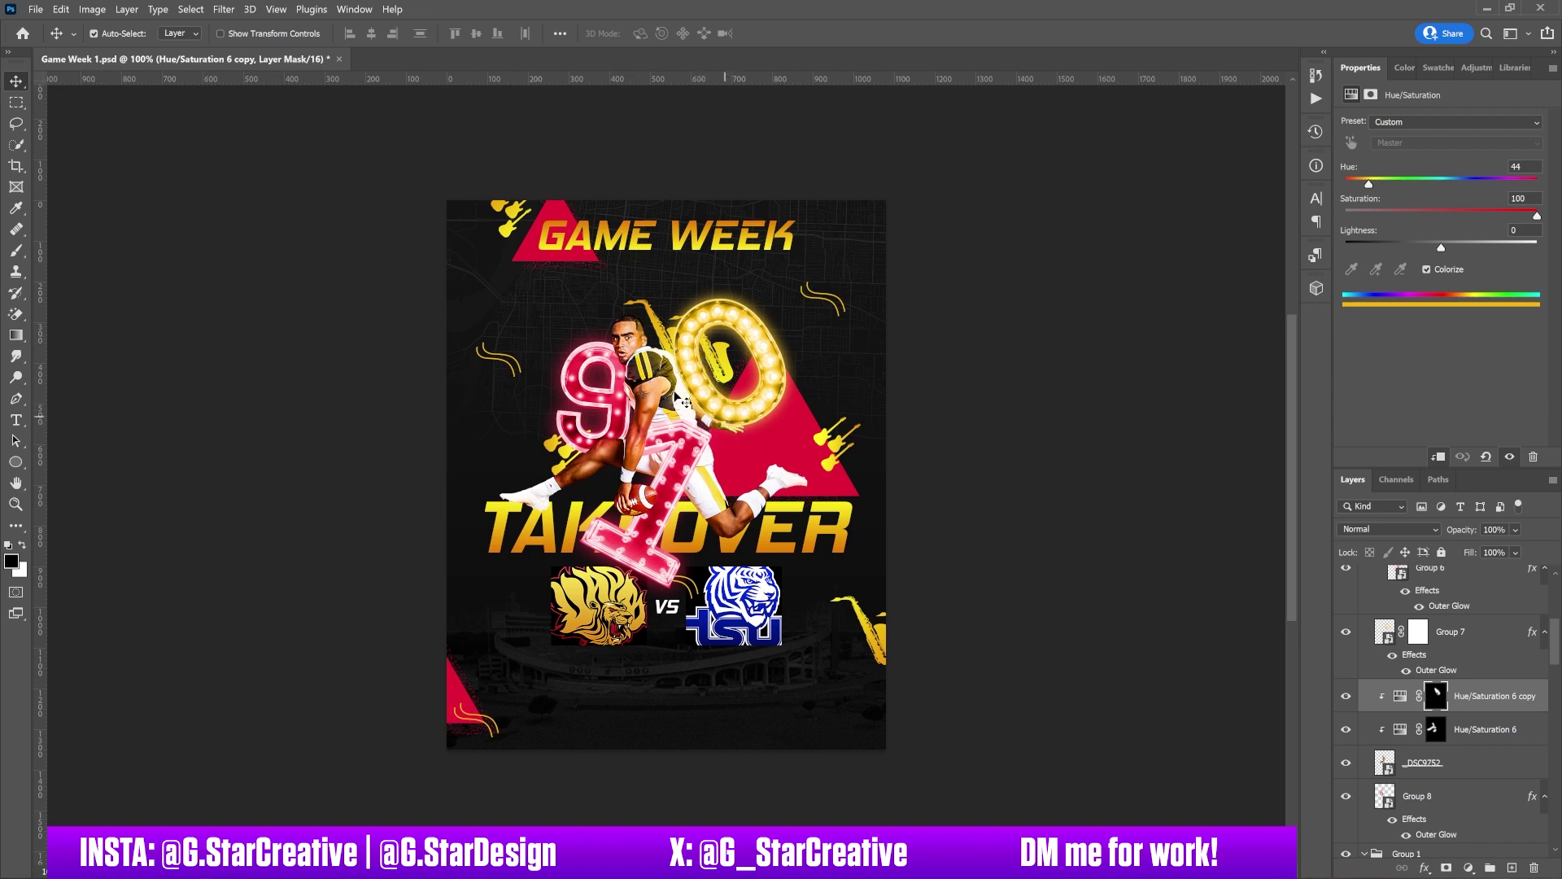
# Select Group 7, compare the poster with and without the neon 1 in Group 6, and select Group 6.
pyautogui.scroll(2, 1479, 731)
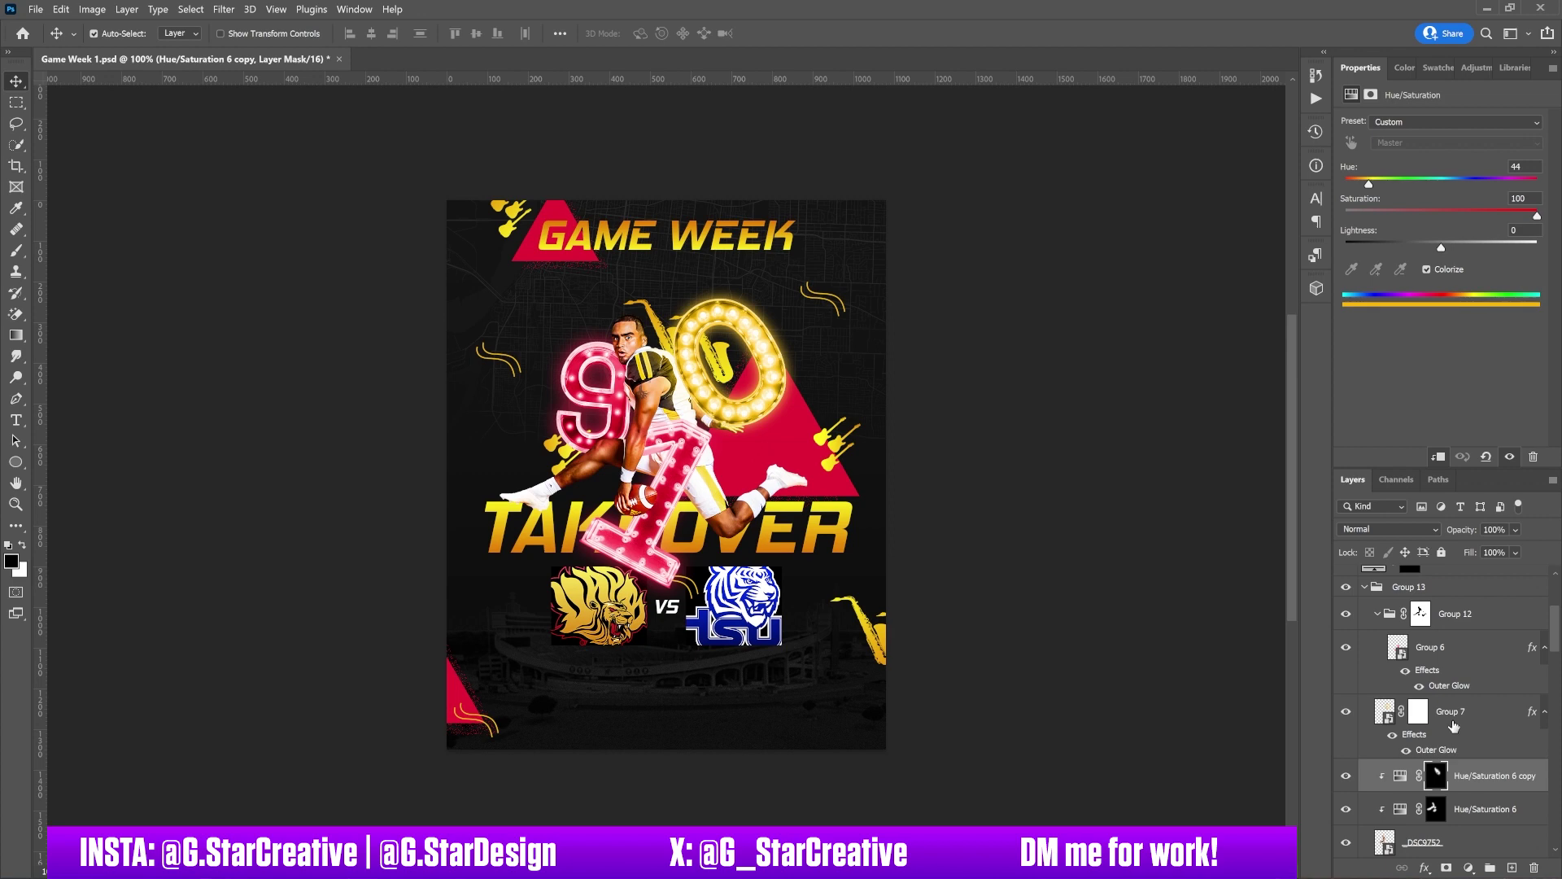
pyautogui.click(1452, 720)
pyautogui.scroll(2, 1454, 725)
pyautogui.click(1348, 730)
pyautogui.click(1348, 730)
pyautogui.click(1426, 731)
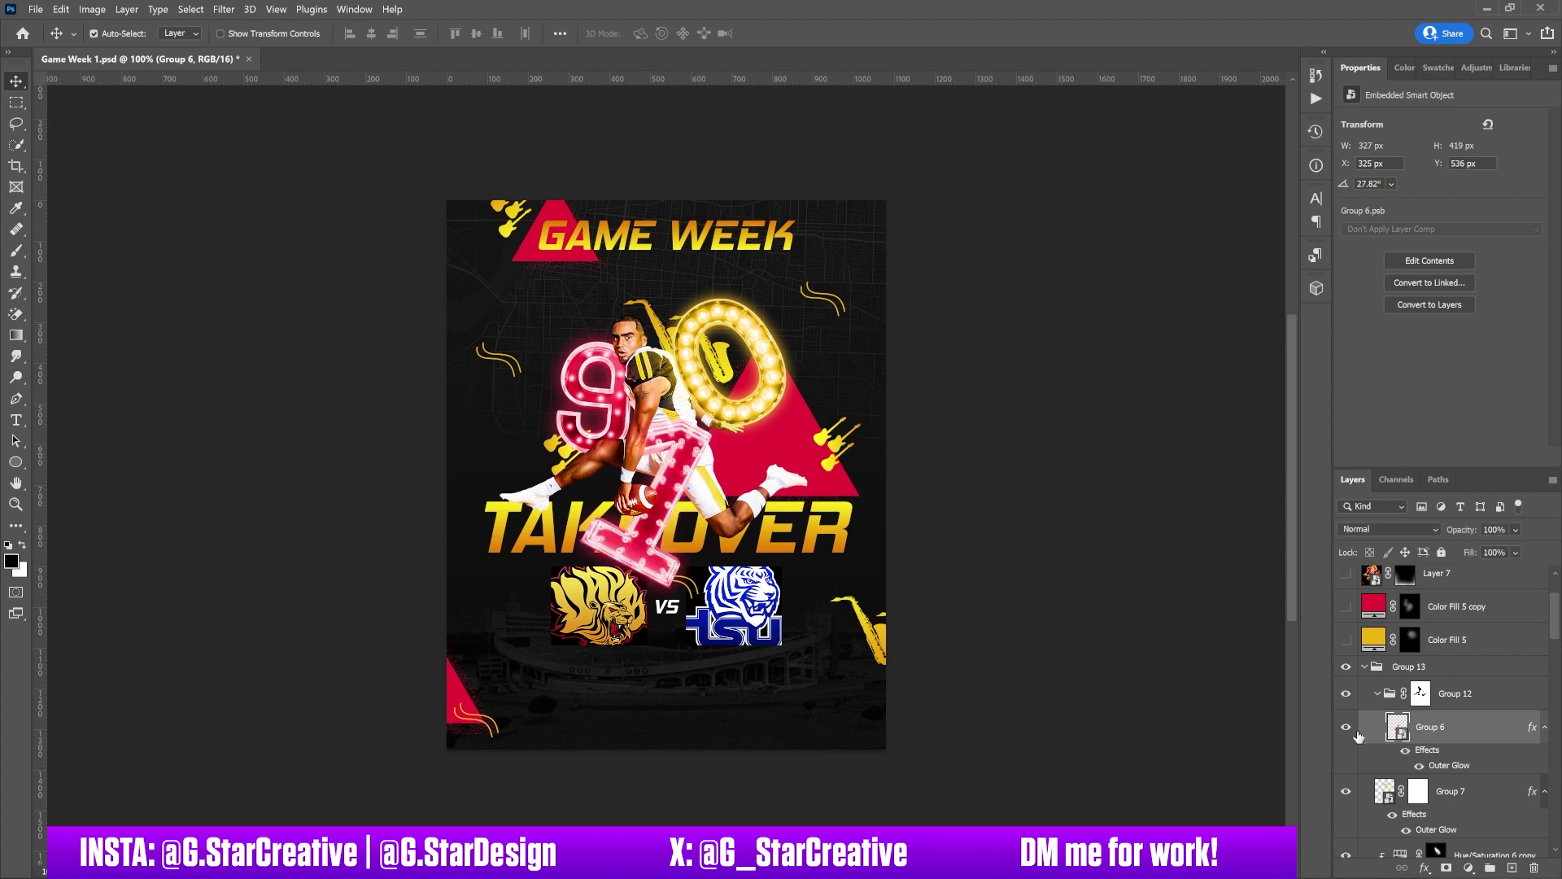
# Select Group 12's layer mask, and collapse and re-expand the group to examine what the mask covers.
pyautogui.click(1421, 694)
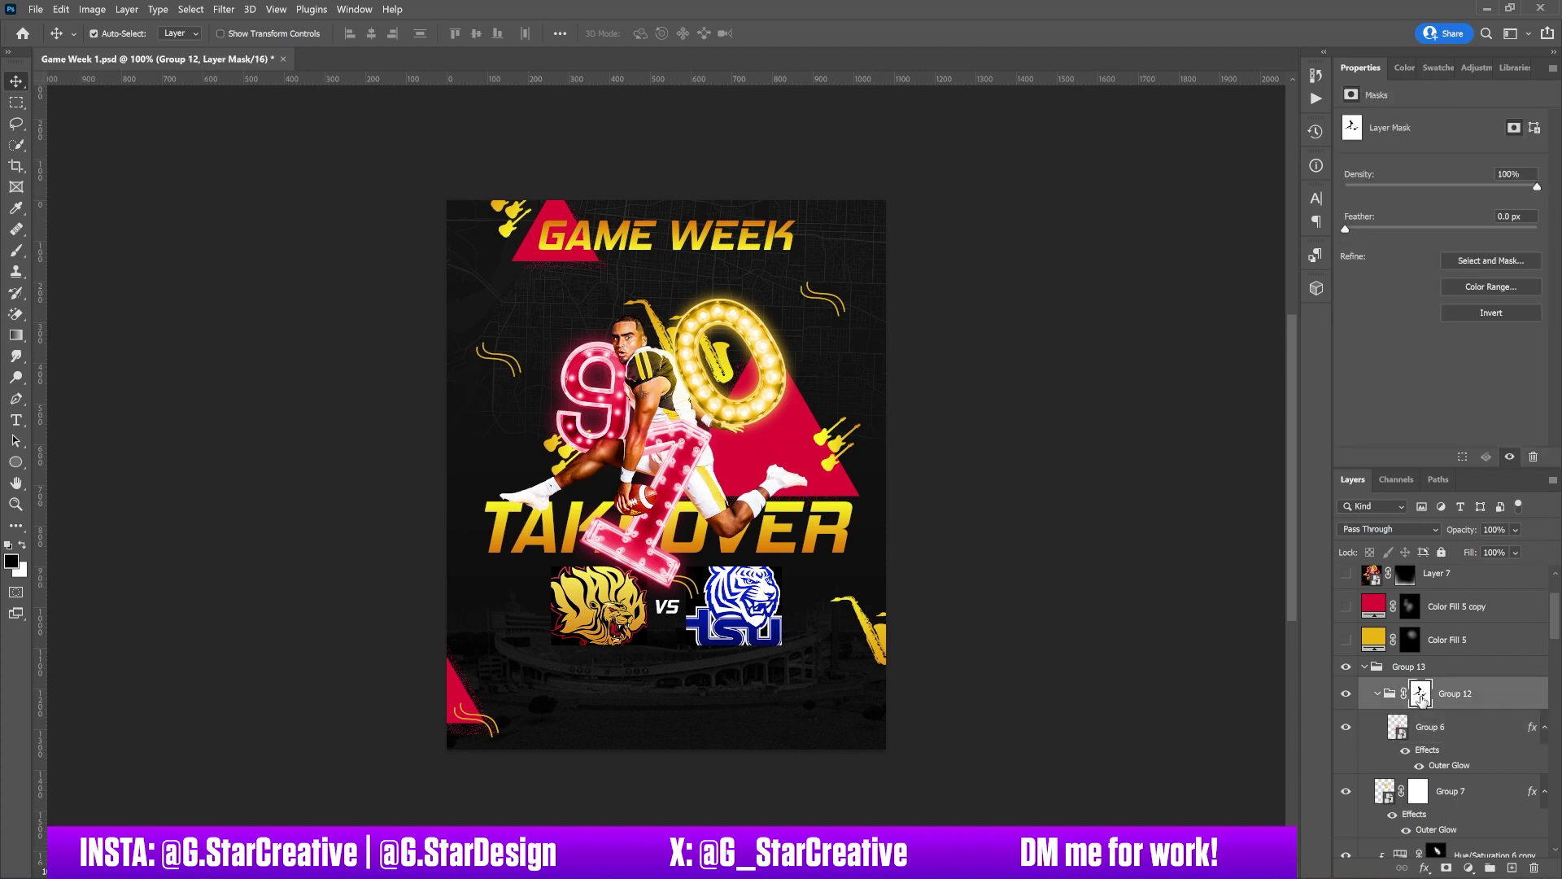
pyautogui.click(1378, 693)
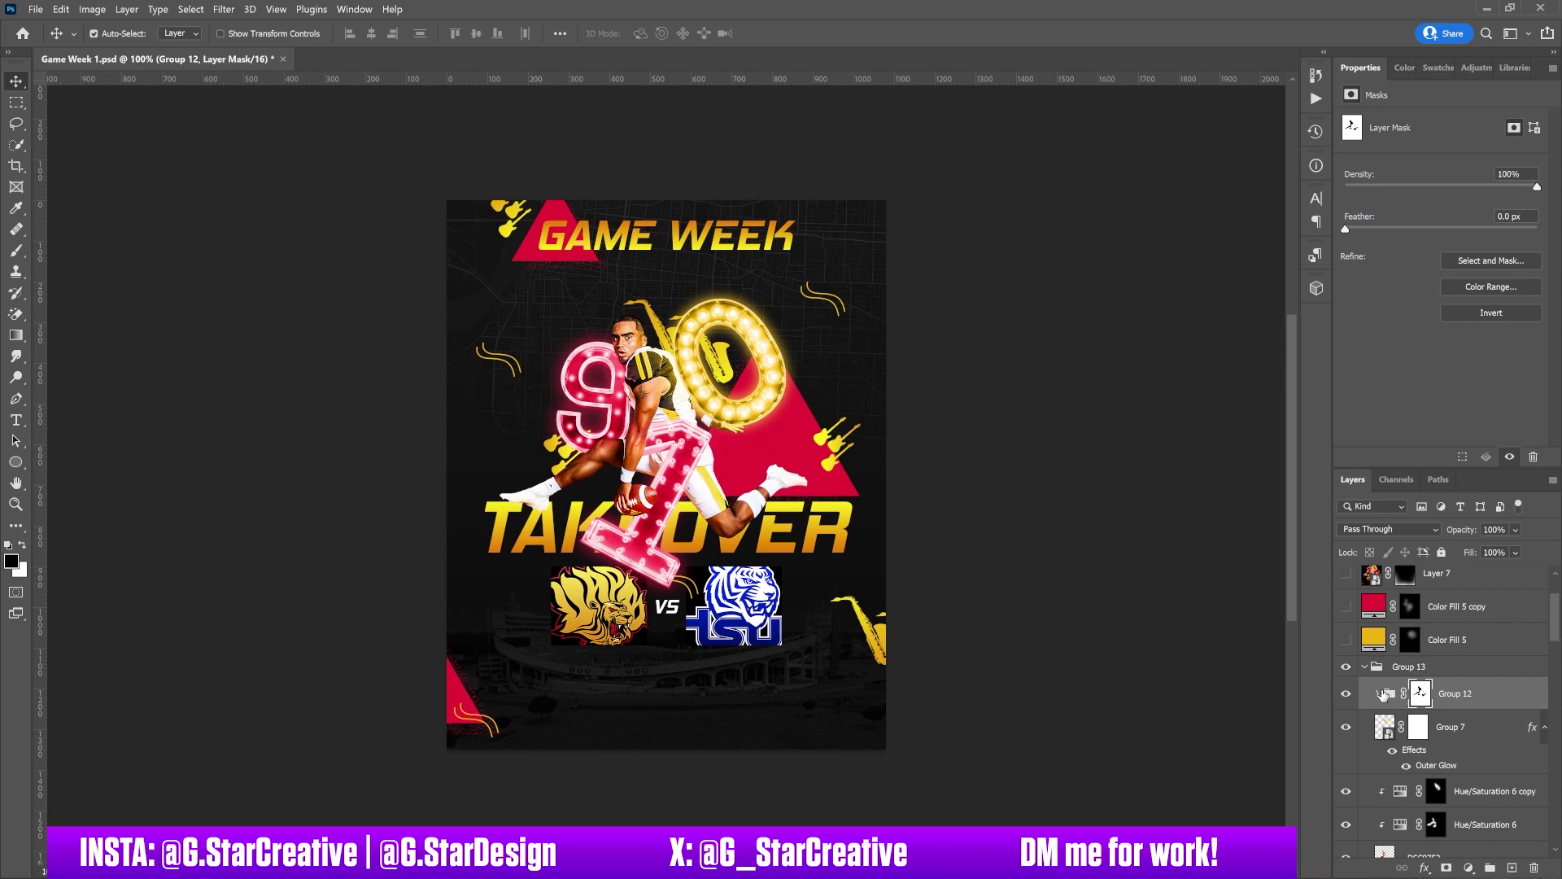
pyautogui.click(1380, 693)
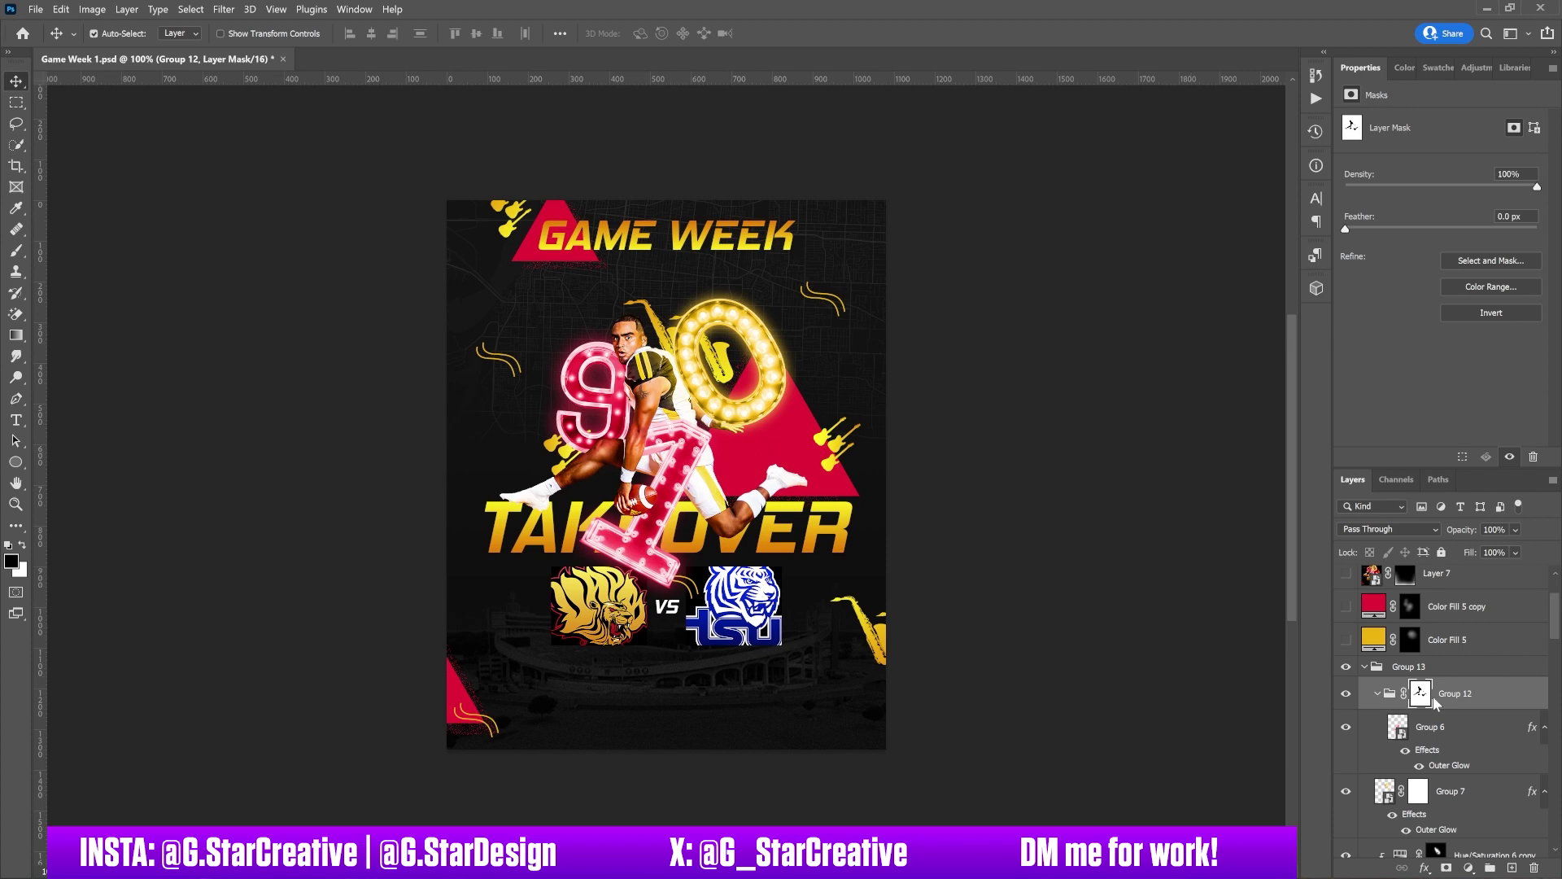
# Show Color Fill 5 and Color Fill 5 copy to add yellow and red glow around the numbers, selecting each layer.
pyautogui.scroll(2, 1434, 703)
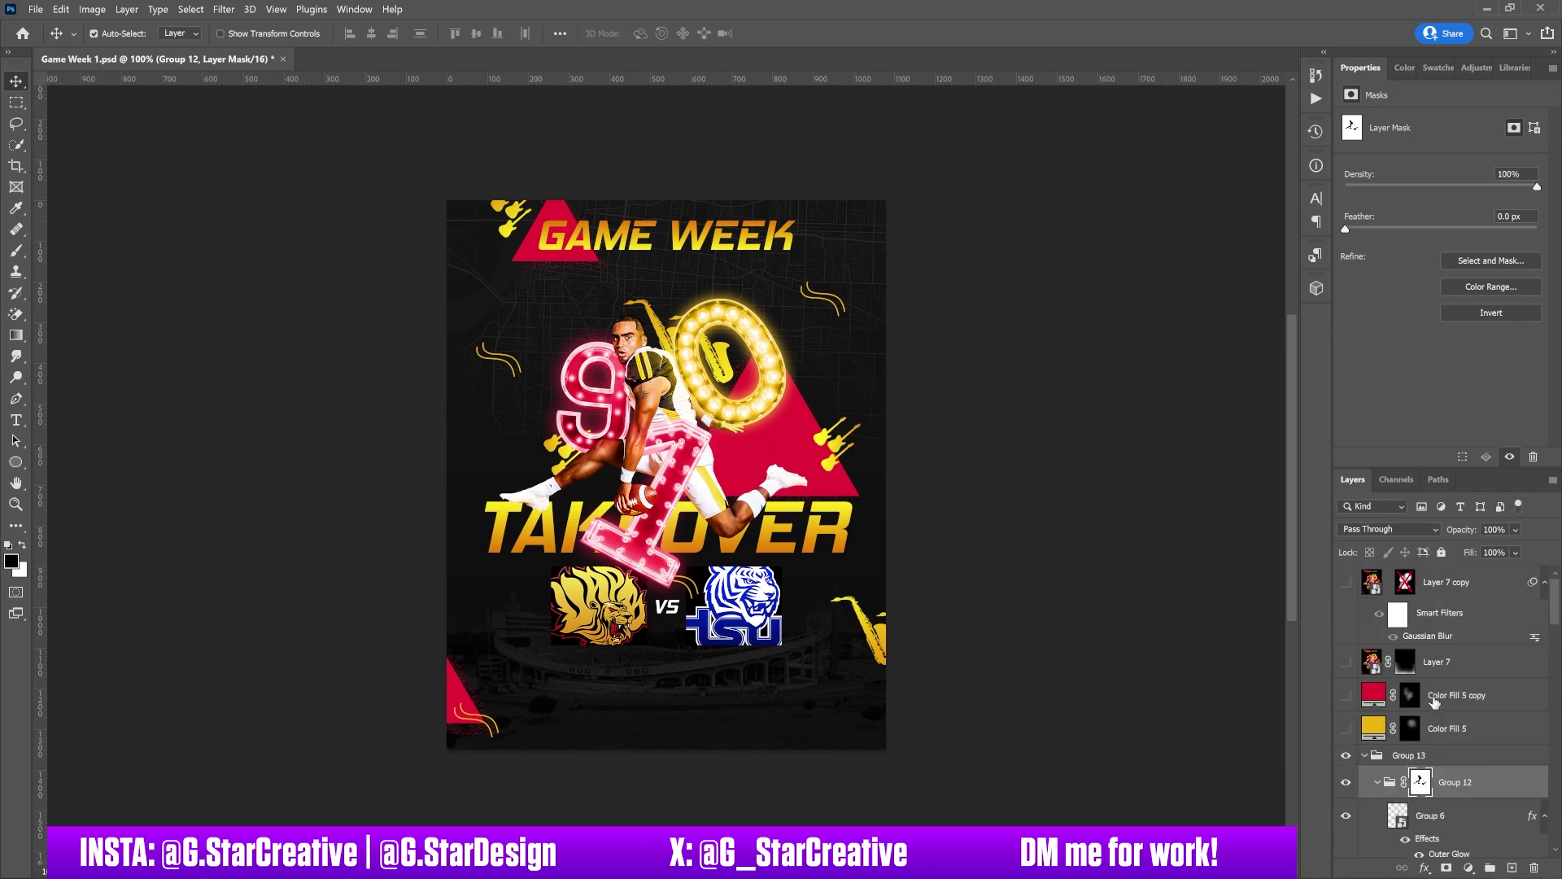
pyautogui.click(1347, 729)
pyautogui.click(1347, 695)
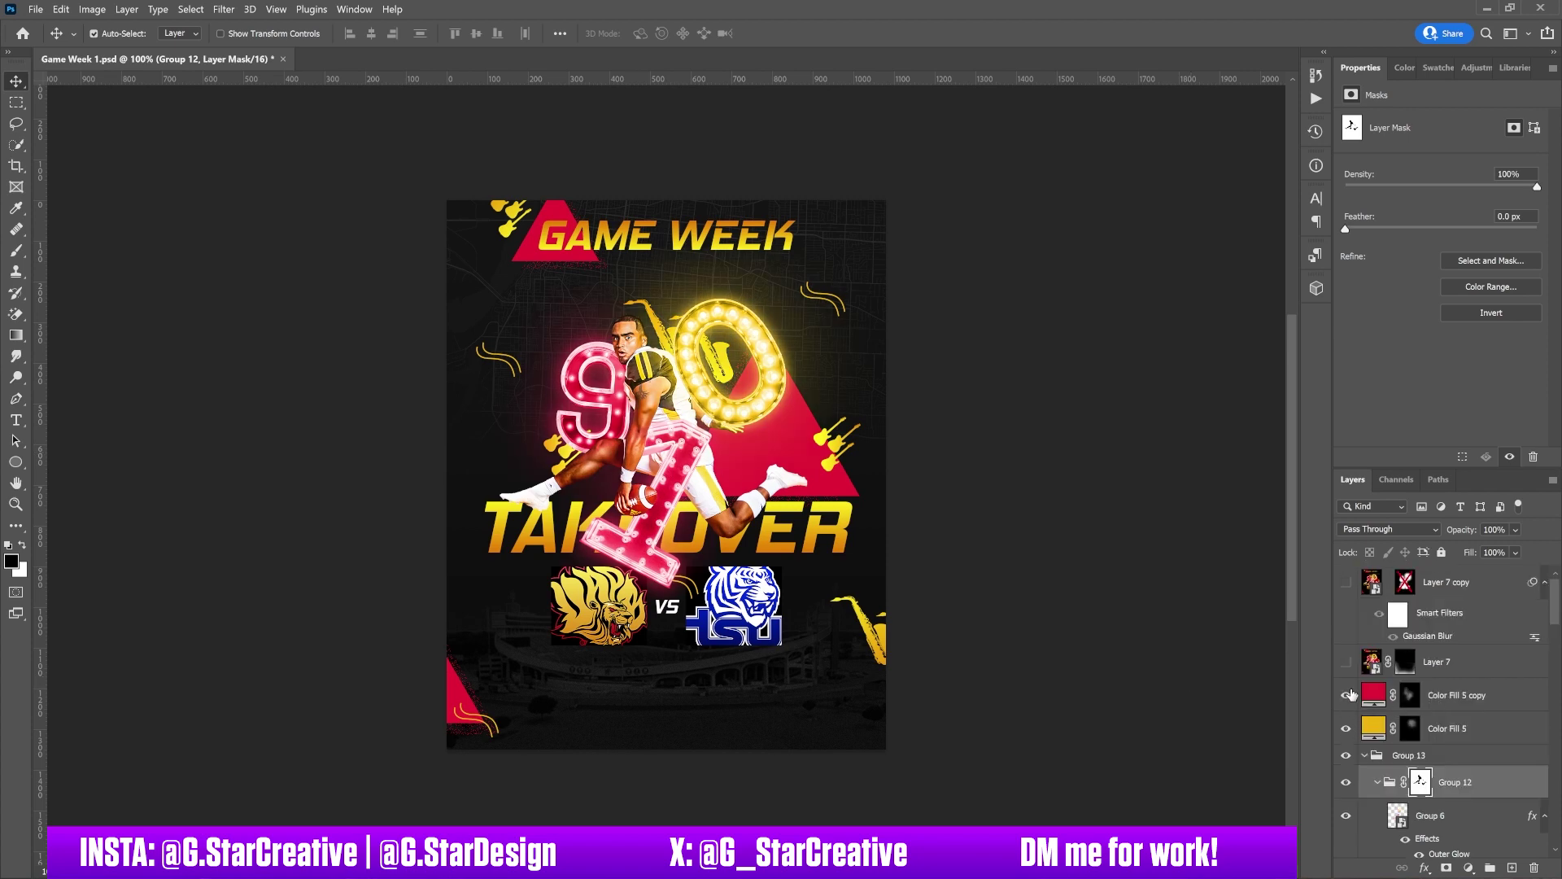
pyautogui.click(1446, 694)
pyautogui.click(1461, 730)
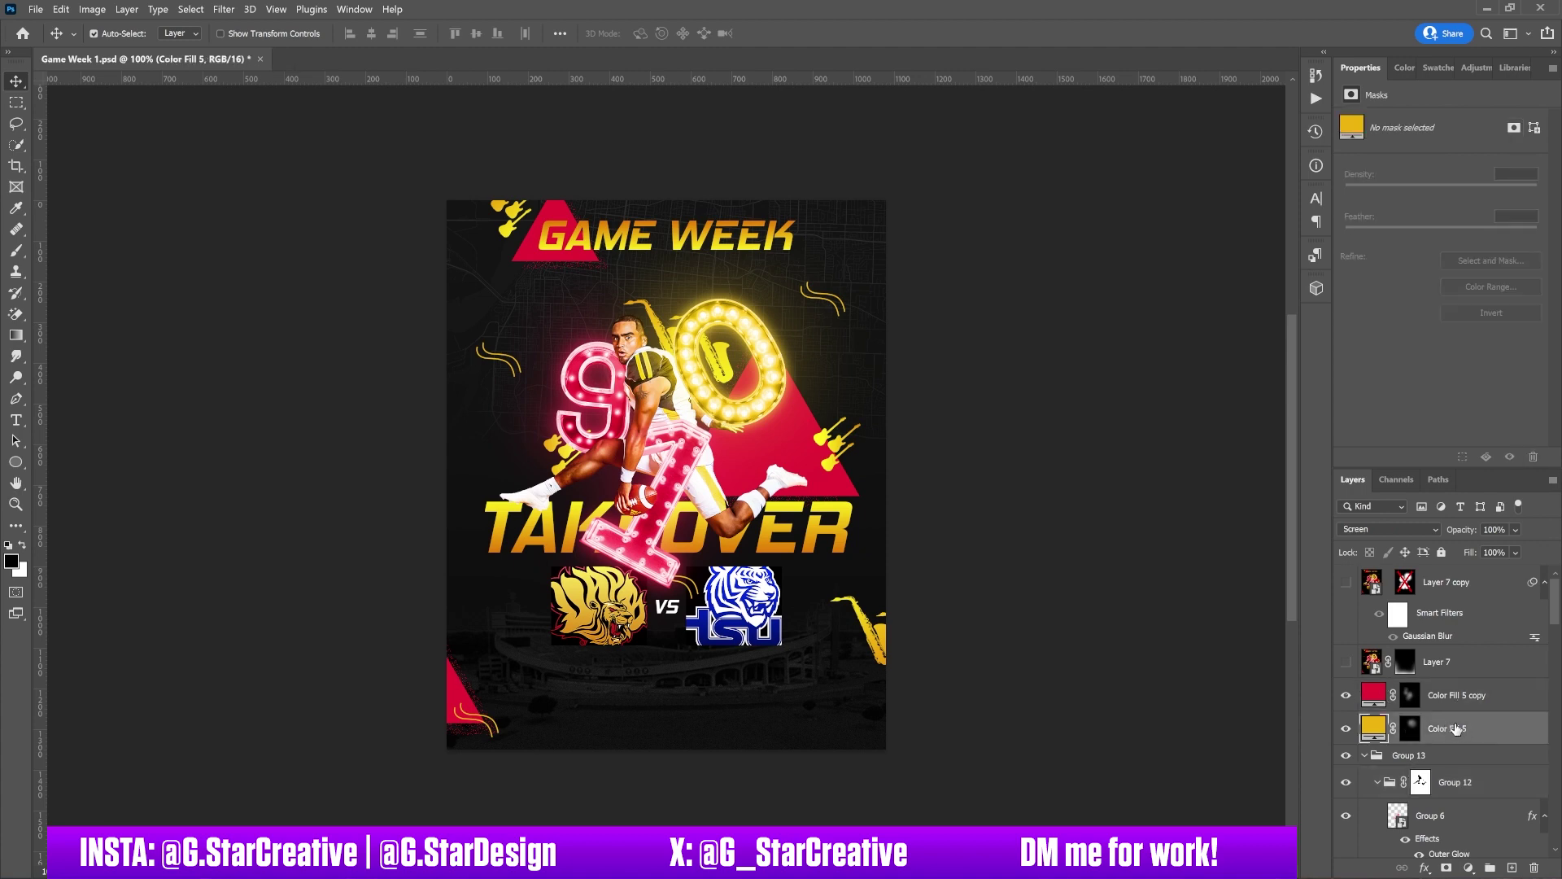
pyautogui.click(1440, 705)
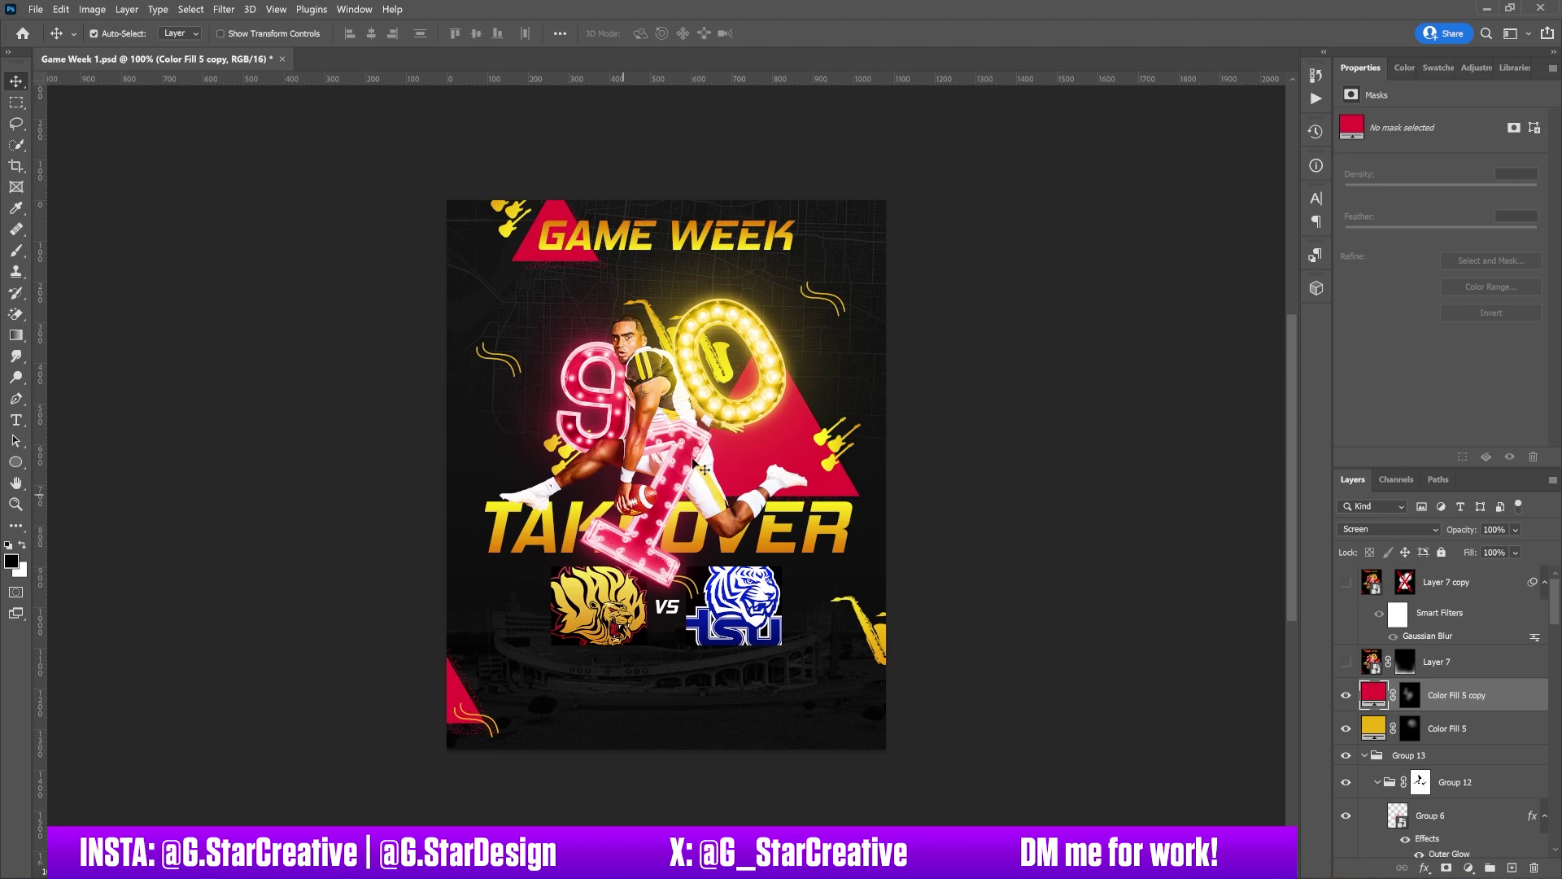
# Toggle Color Fill 5 copy and Color Fill 5 off and on repeatedly to compare their glow on the artwork.
pyautogui.click(1346, 697)
pyautogui.click(1346, 697)
pyautogui.click(1346, 730)
pyautogui.click(1346, 729)
pyautogui.click(1346, 730)
pyautogui.click(1347, 731)
pyautogui.click(1347, 731)
pyautogui.click(1347, 731)
pyautogui.click(1347, 730)
pyautogui.click(1347, 731)
pyautogui.click(1346, 731)
# Show Layer 7 above the colour fills, toggling it off and on to compare its effect on the poster.
pyautogui.click(1351, 667)
pyautogui.click(1347, 666)
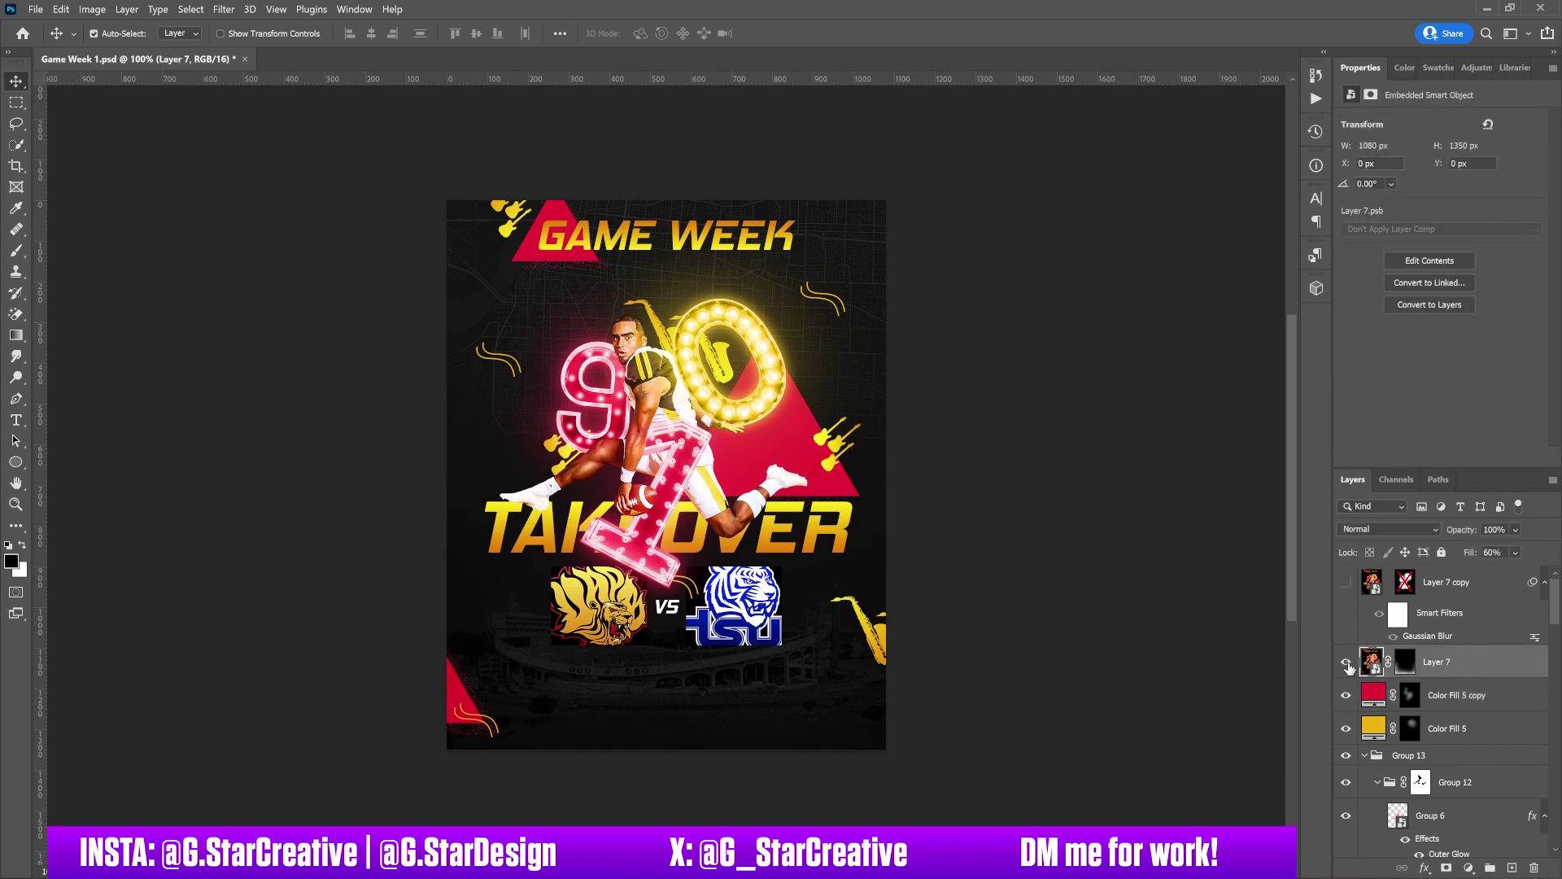
pyautogui.click(1347, 664)
pyautogui.click(1347, 664)
pyautogui.click(1348, 665)
pyautogui.click(1349, 666)
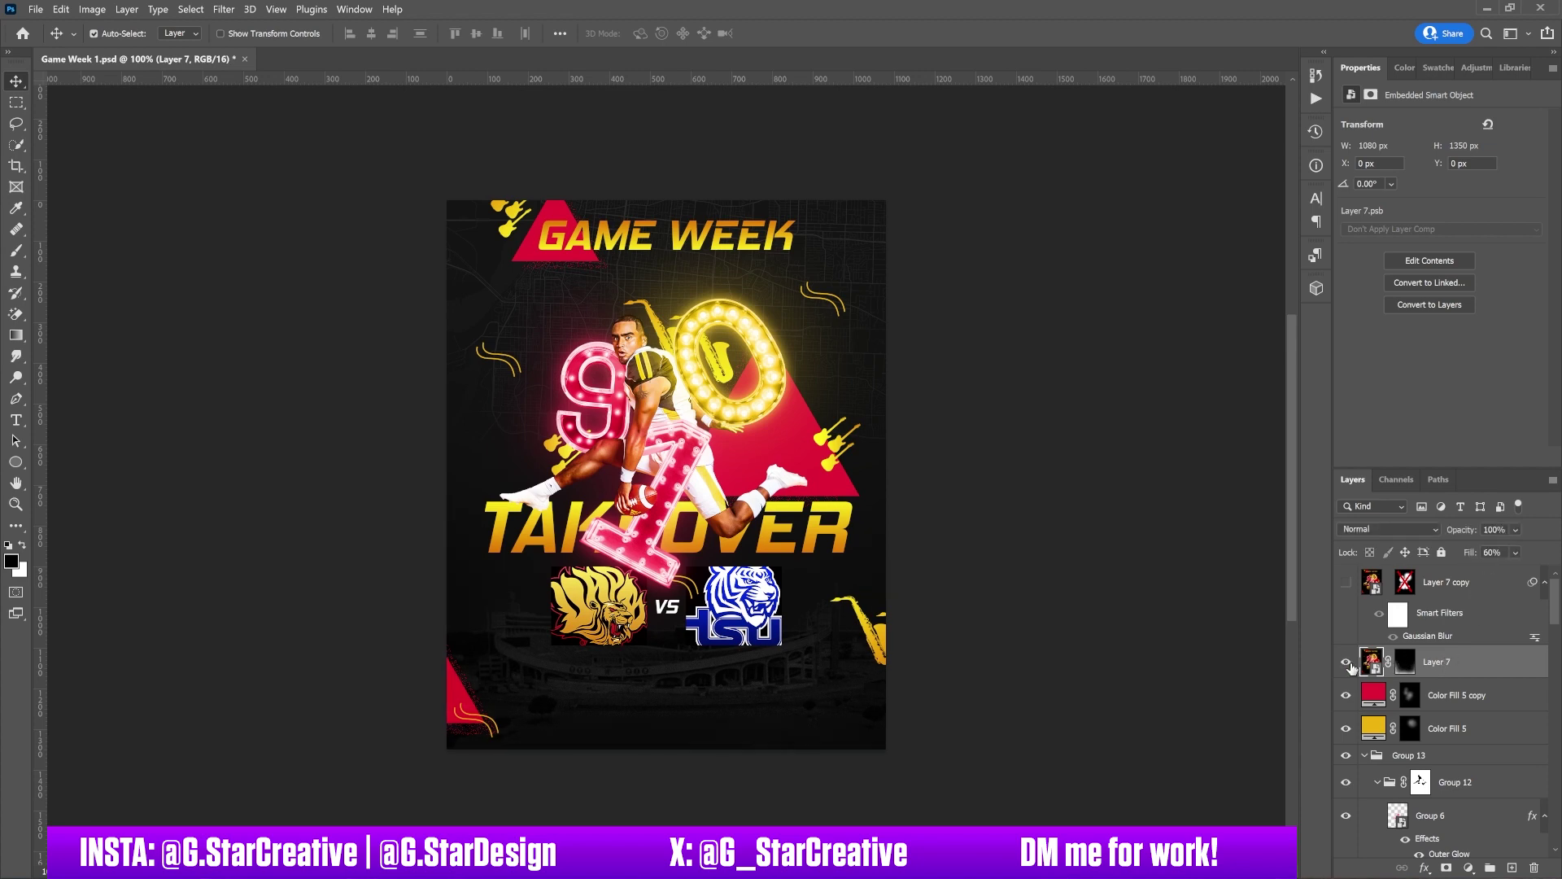
# Show the Gaussian-blurred Layer 7 copy and select it, toggling it repeatedly to compare the soft glow over the poster.
pyautogui.click(1346, 582)
pyautogui.click(1434, 586)
pyautogui.click(1346, 585)
pyautogui.click(1347, 584)
pyautogui.click(1346, 584)
pyautogui.click(1346, 584)
pyautogui.click(1346, 584)
pyautogui.click(1346, 584)
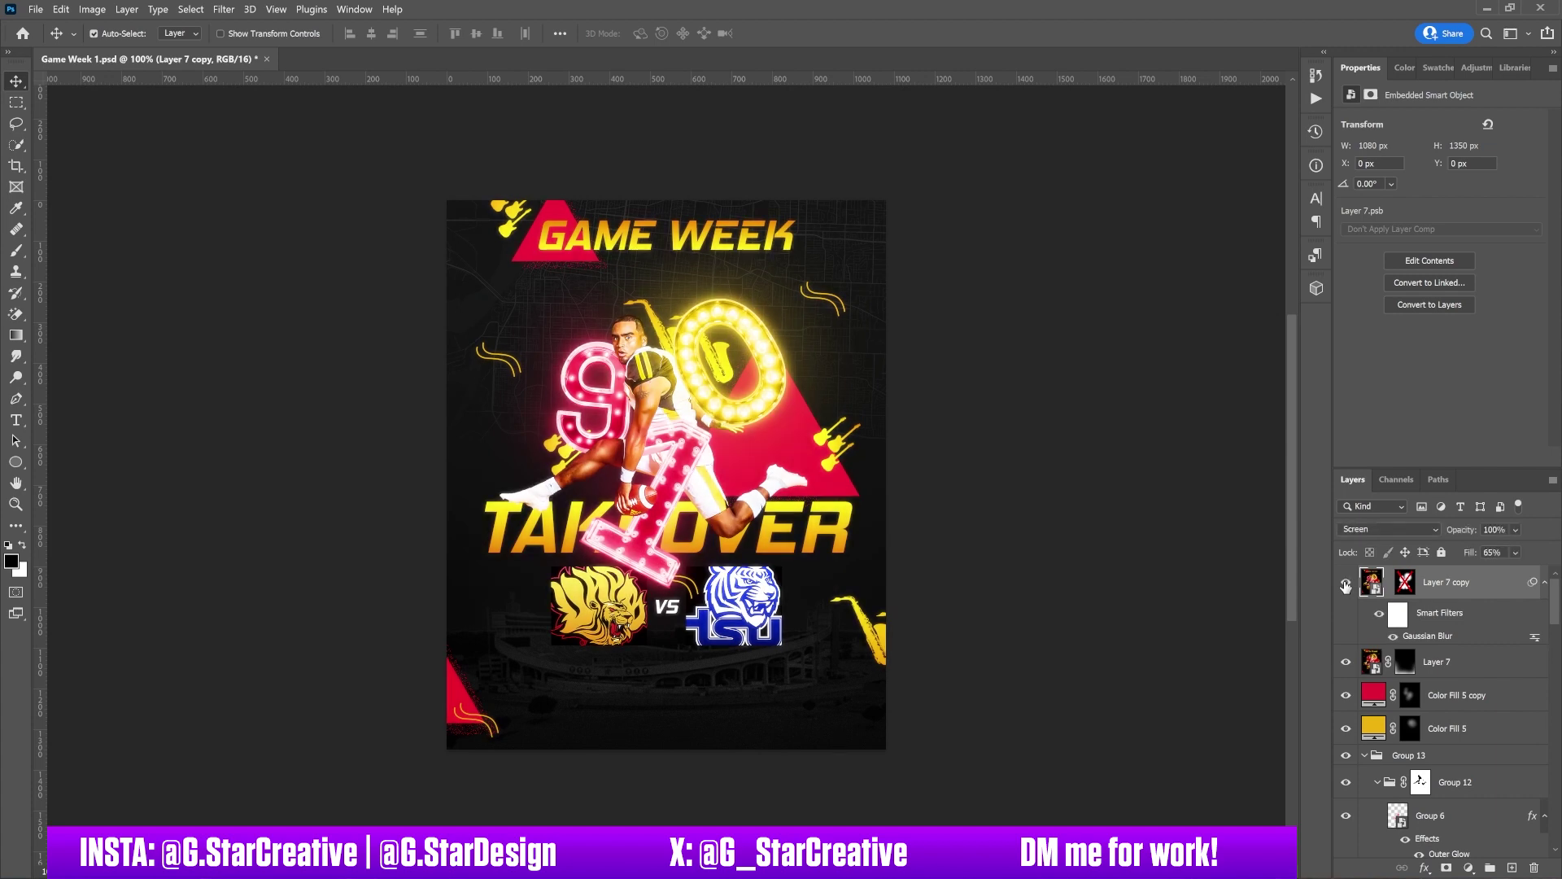